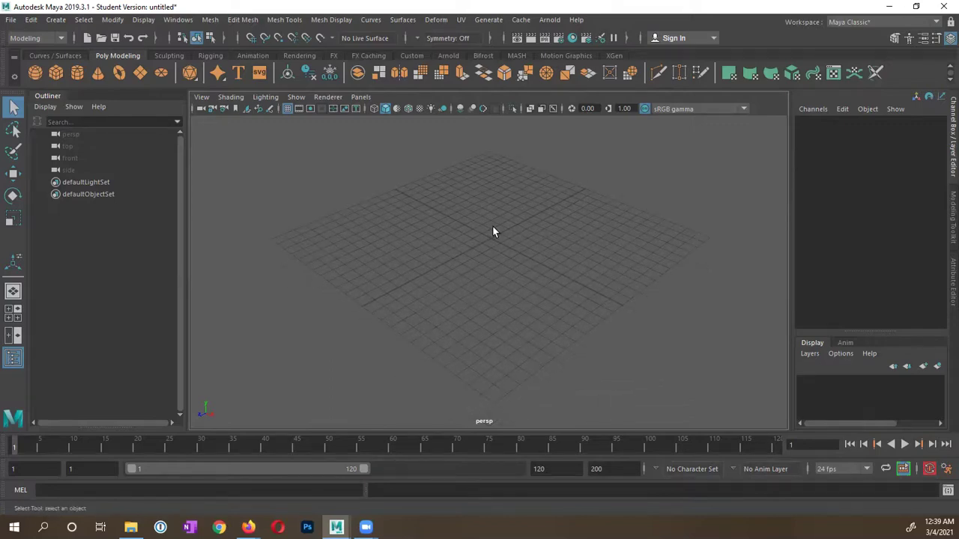
- Start a new project in the Project Window and name it "Image Planes"
{"action": "left_click", "coordinate": [12, 20]}
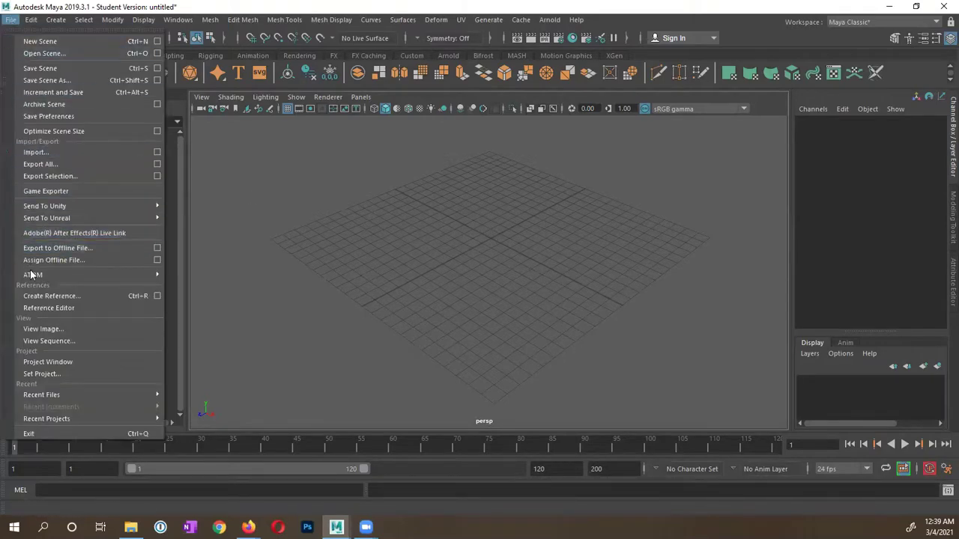
{"action": "left_click", "coordinate": [63, 363]}
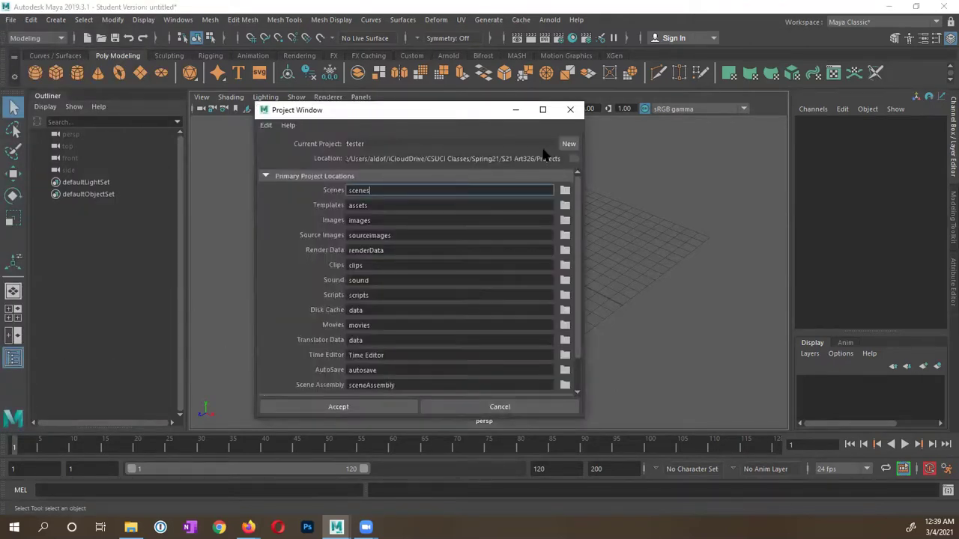
{"action": "double_click", "coordinate": [406, 143]}
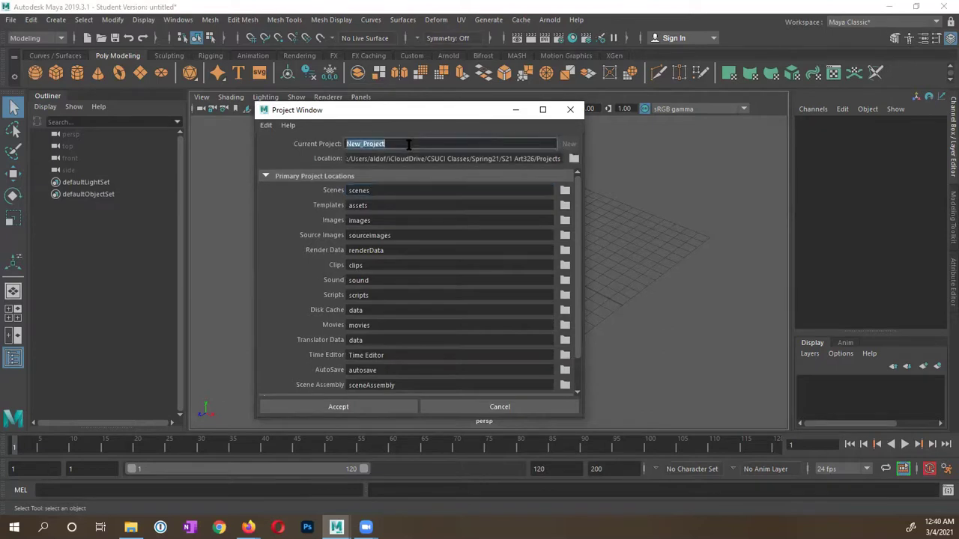
{"action": "type", "text": "Image Planes"}
- Set the project location to the iCloudDrive folder CSUCI Classes\Spring21\S21 Art326\Projects and accept the new project
{"action": "left_click", "coordinate": [574, 158]}
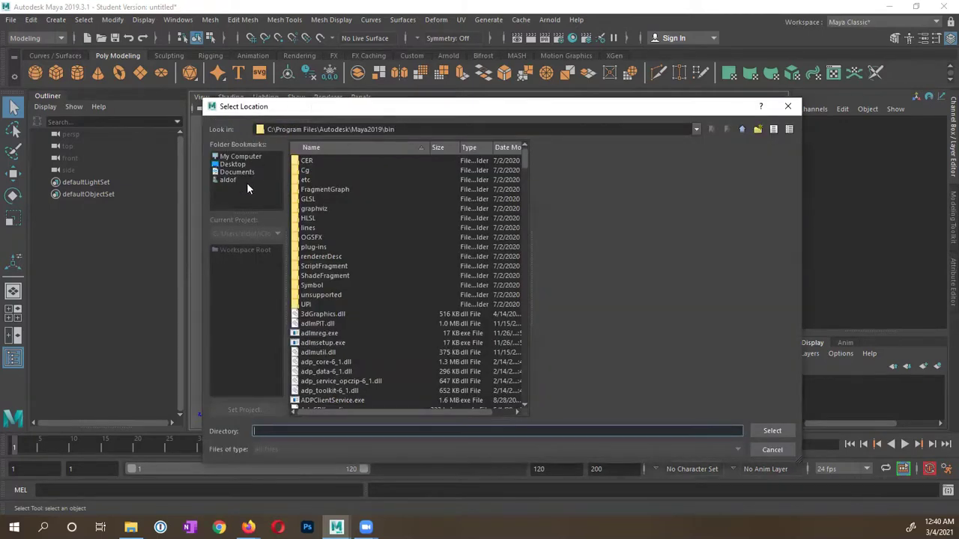
{"action": "left_click", "coordinate": [227, 180]}
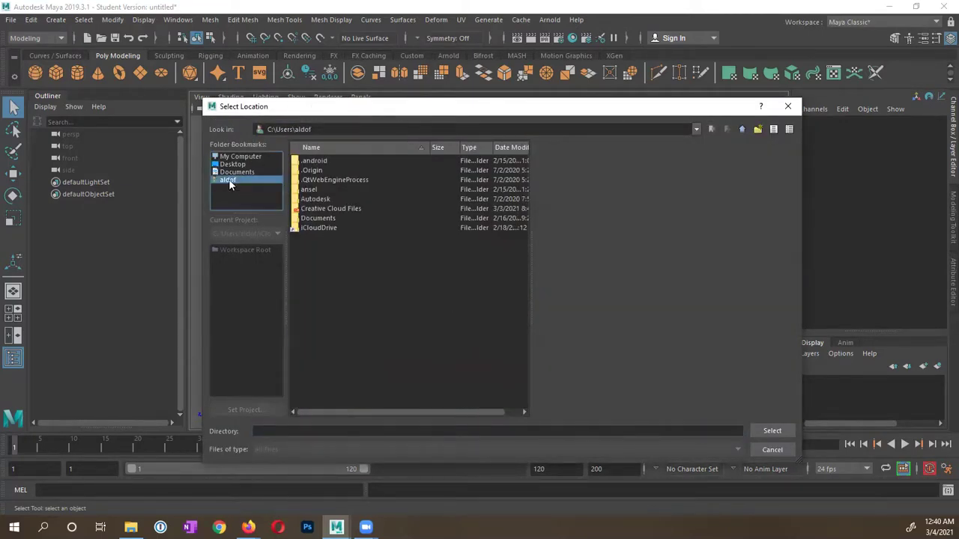
{"action": "double_click", "coordinate": [318, 228]}
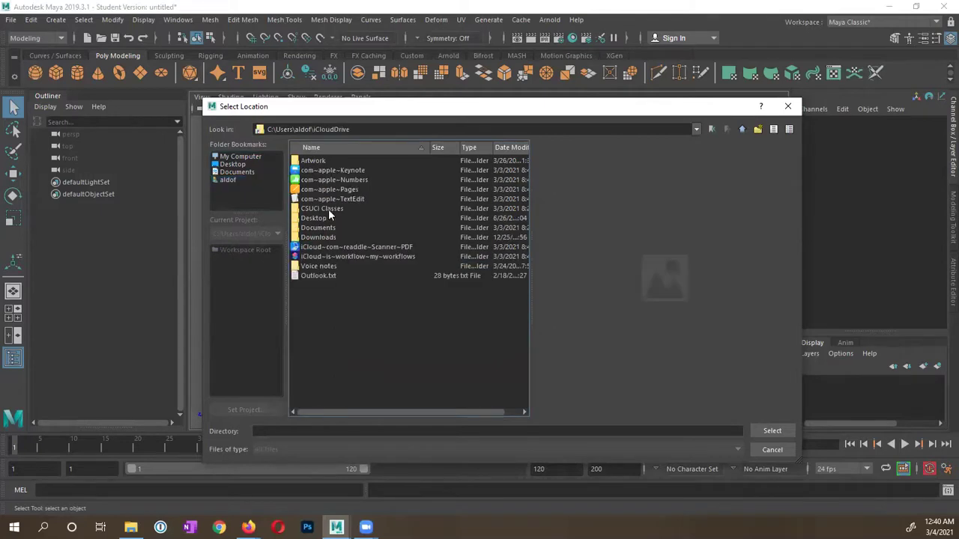
{"action": "double_click", "coordinate": [330, 210]}
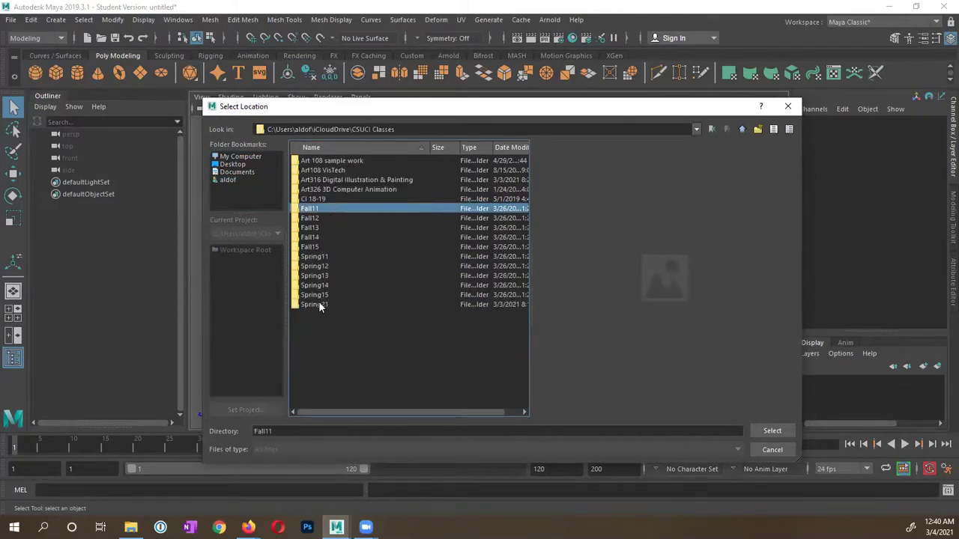
{"action": "double_click", "coordinate": [315, 304]}
{"action": "double_click", "coordinate": [324, 180]}
{"action": "left_click", "coordinate": [314, 171]}
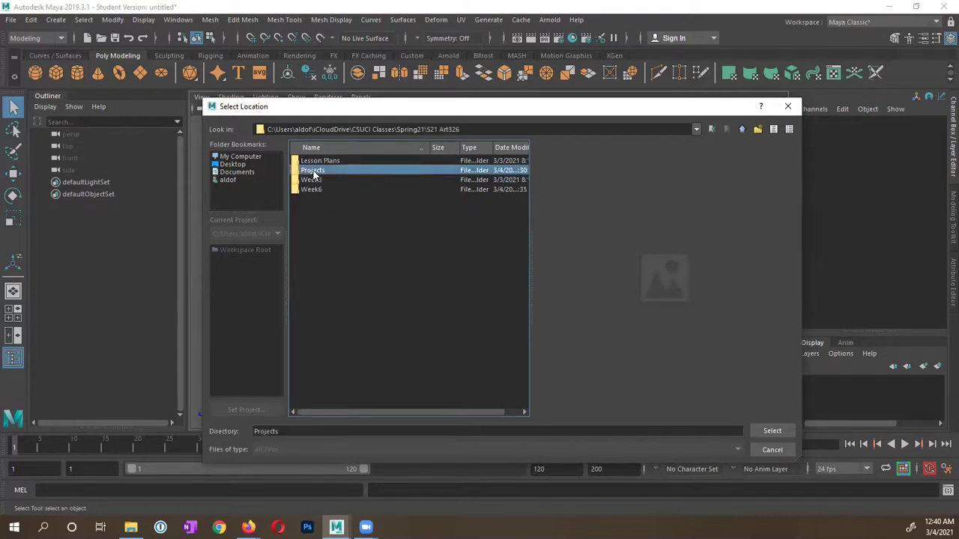
{"action": "left_click", "coordinate": [770, 432]}
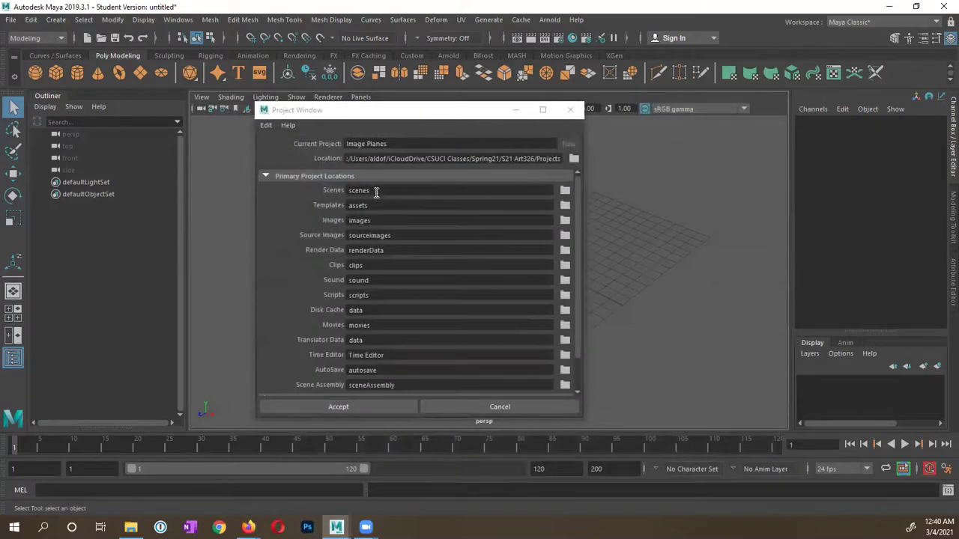
{"action": "left_click", "coordinate": [370, 406]}
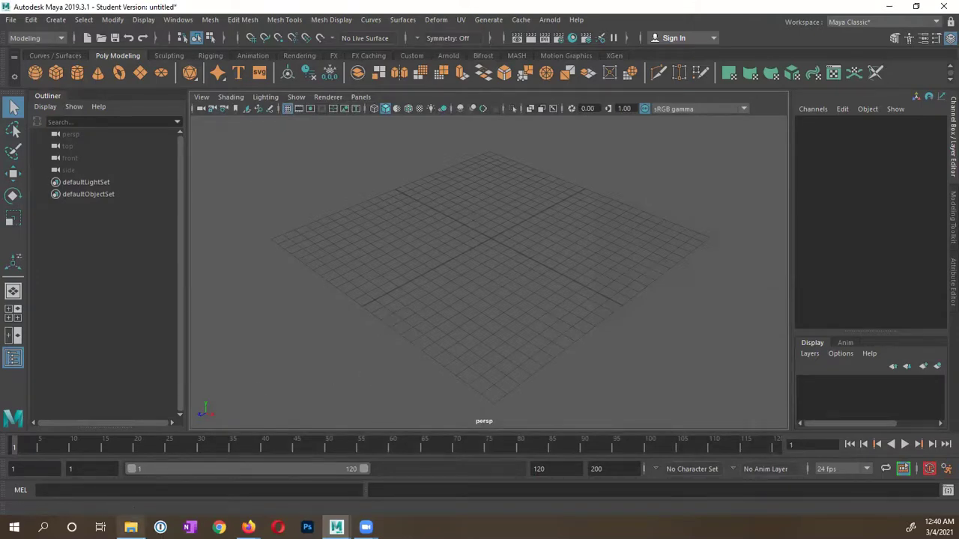
- Switch to File Explorer and copy the Hammer back, front, side and top images from the Week6 folder
{"action": "left_click", "coordinate": [131, 527]}
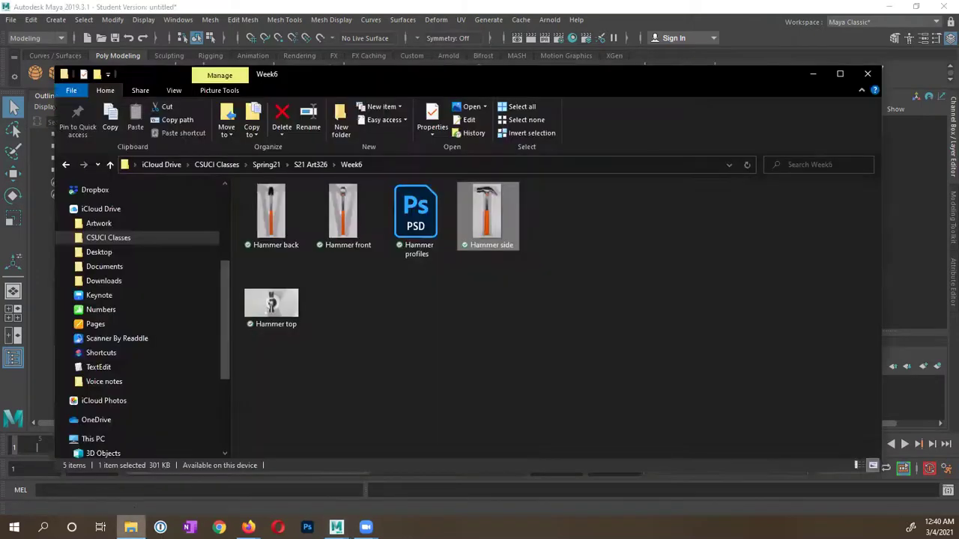
{"action": "left_click", "coordinate": [268, 218]}
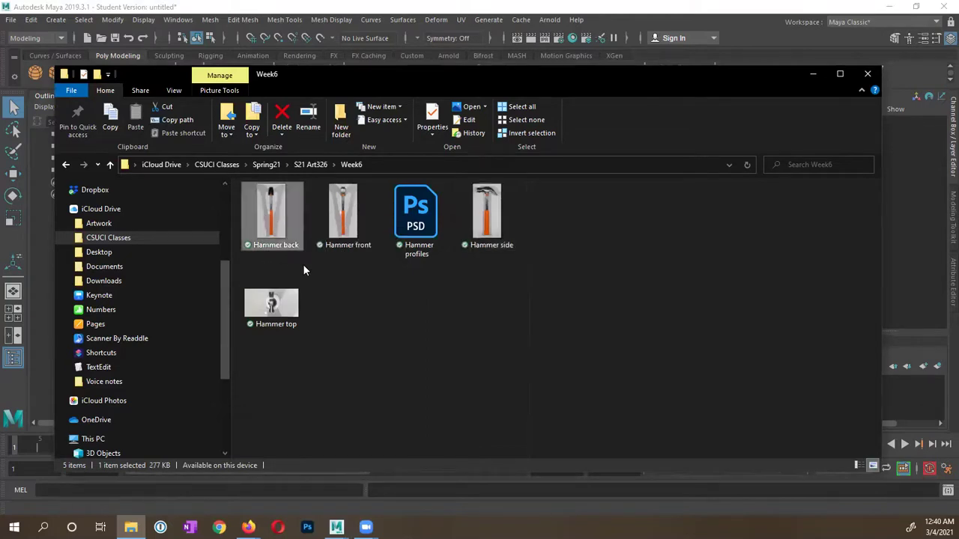
{"action": "left_click", "coordinate": [487, 214], "text": "ctrl"}
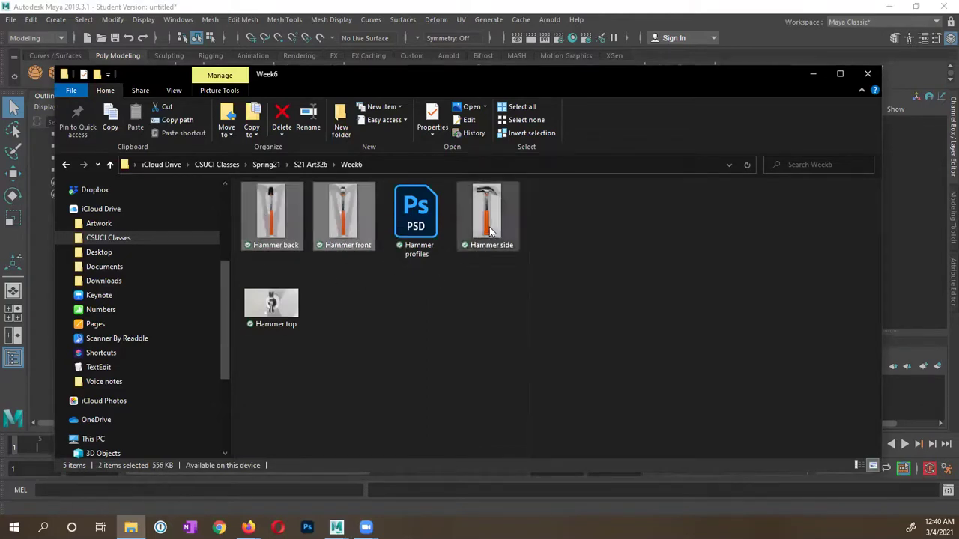
{"action": "left_click", "coordinate": [274, 306], "text": "ctrl"}
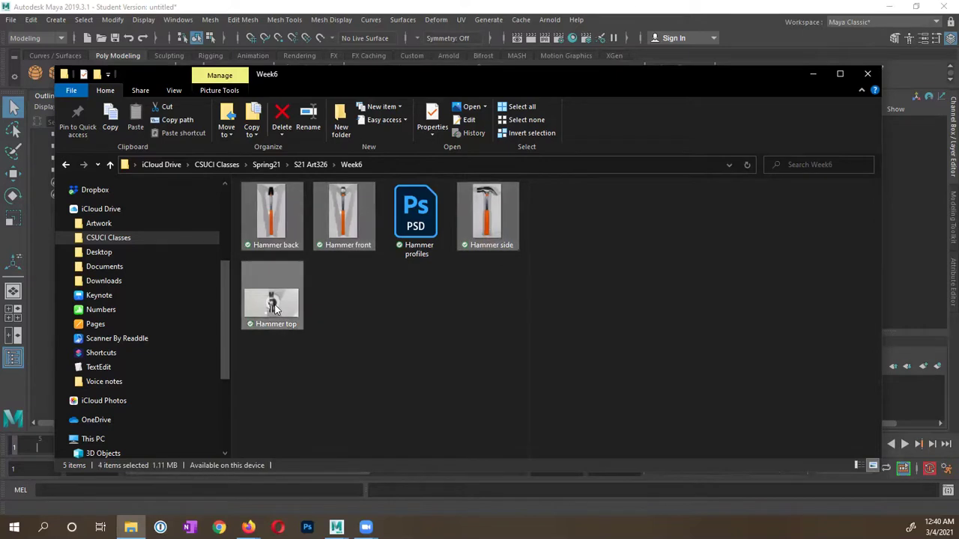
{"action": "right_click", "coordinate": [273, 212]}
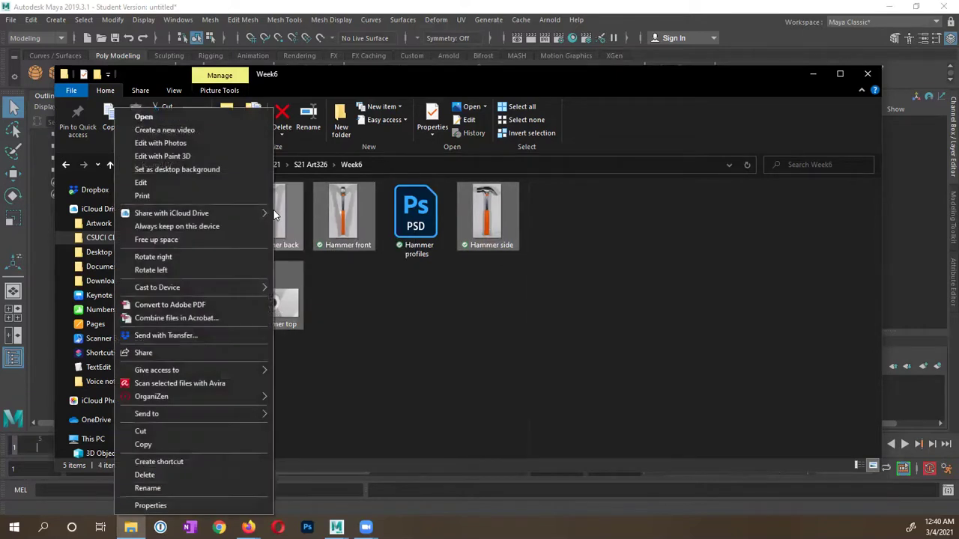
{"action": "left_click", "coordinate": [189, 443]}
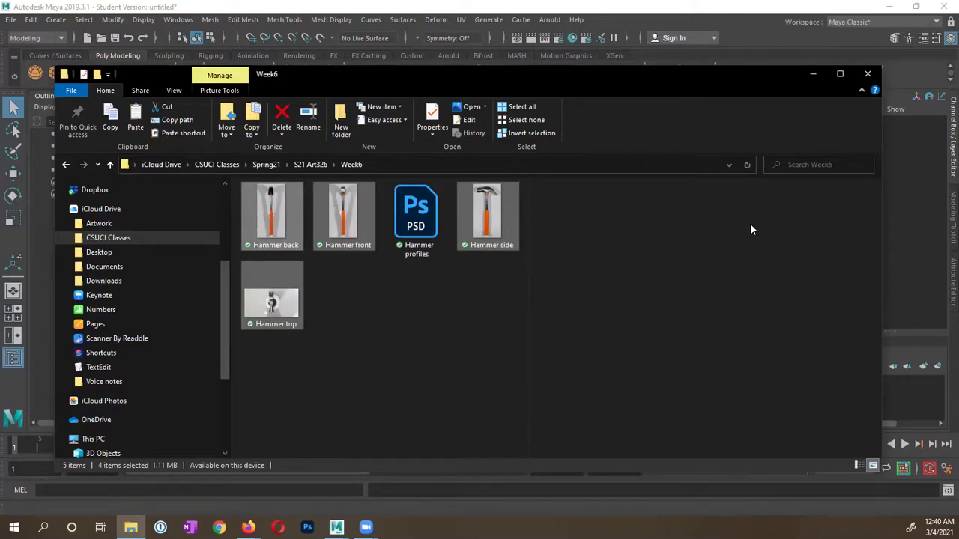
- Paste the copied hammer images into the sourceimages folder of the Image Planes project under Spring21, S21 Art326, Projects
{"action": "left_click", "coordinate": [122, 239]}
{"action": "left_click", "coordinate": [267, 394]}
{"action": "double_click", "coordinate": [267, 394]}
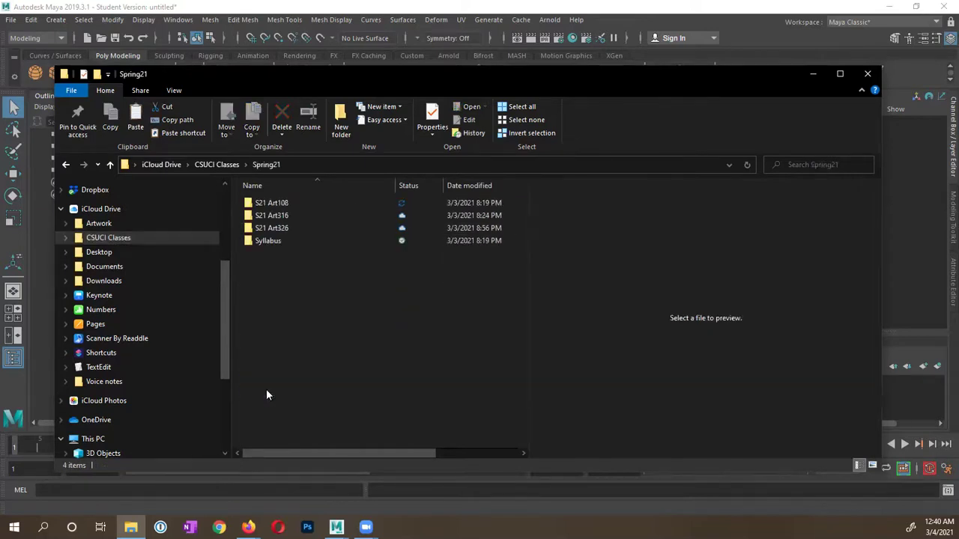
{"action": "double_click", "coordinate": [291, 227]}
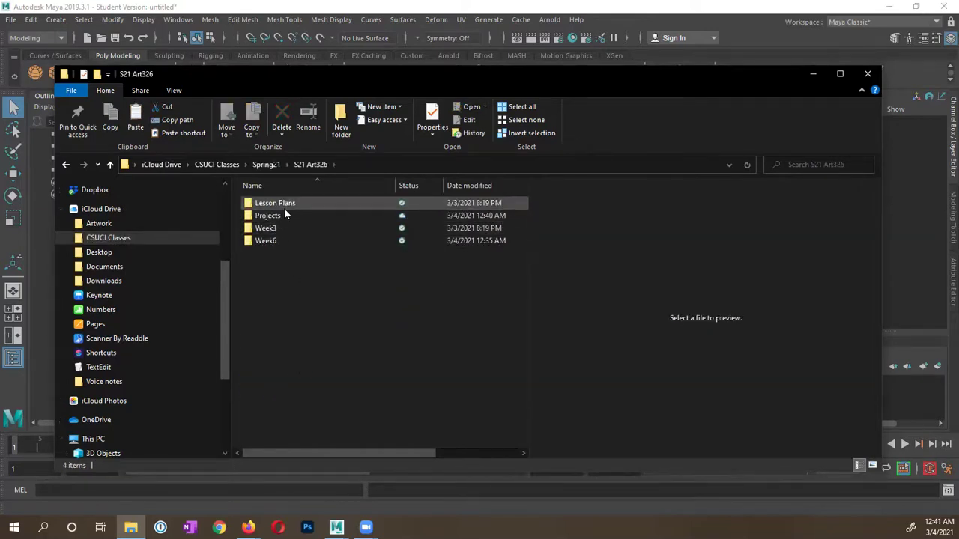
{"action": "double_click", "coordinate": [274, 214]}
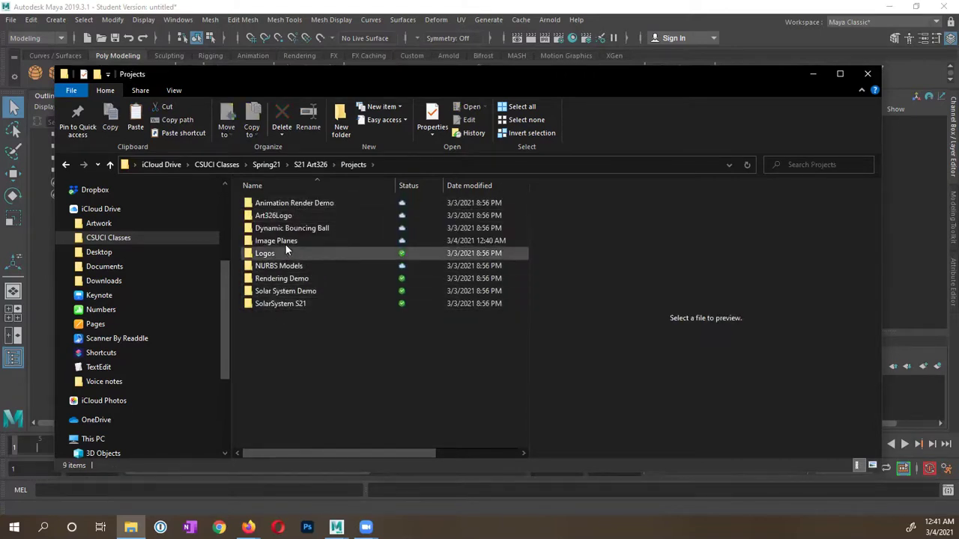
{"action": "double_click", "coordinate": [287, 241]}
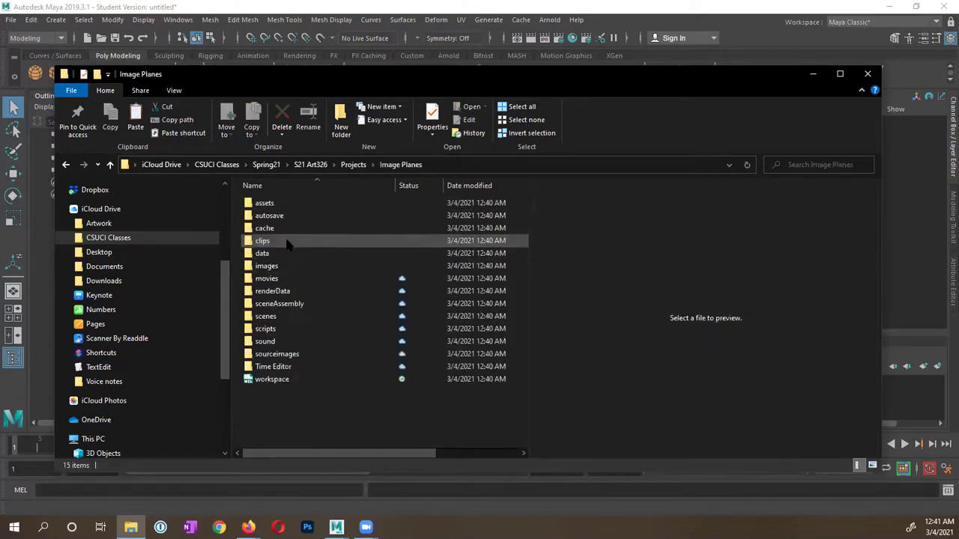
{"action": "double_click", "coordinate": [274, 357]}
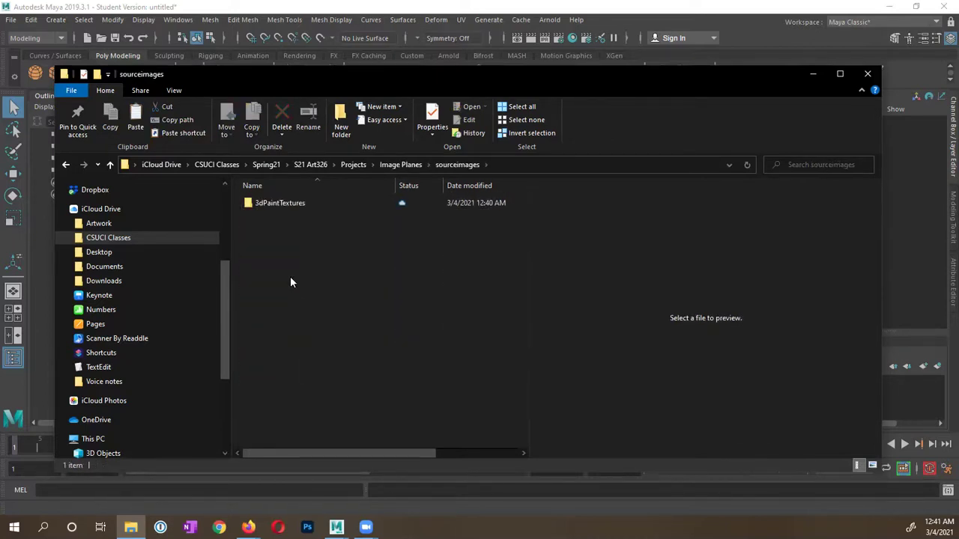
{"action": "right_click", "coordinate": [269, 254]}
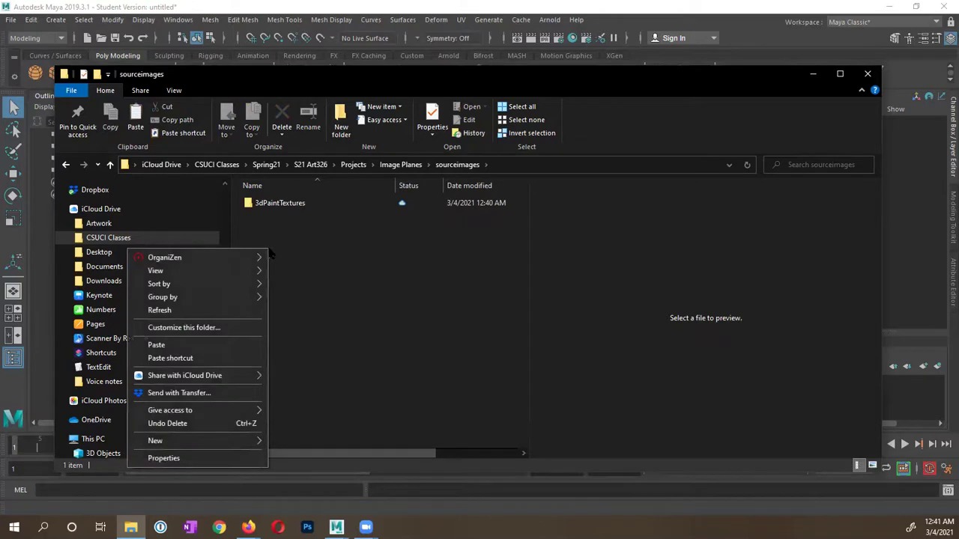
{"action": "left_click", "coordinate": [228, 344]}
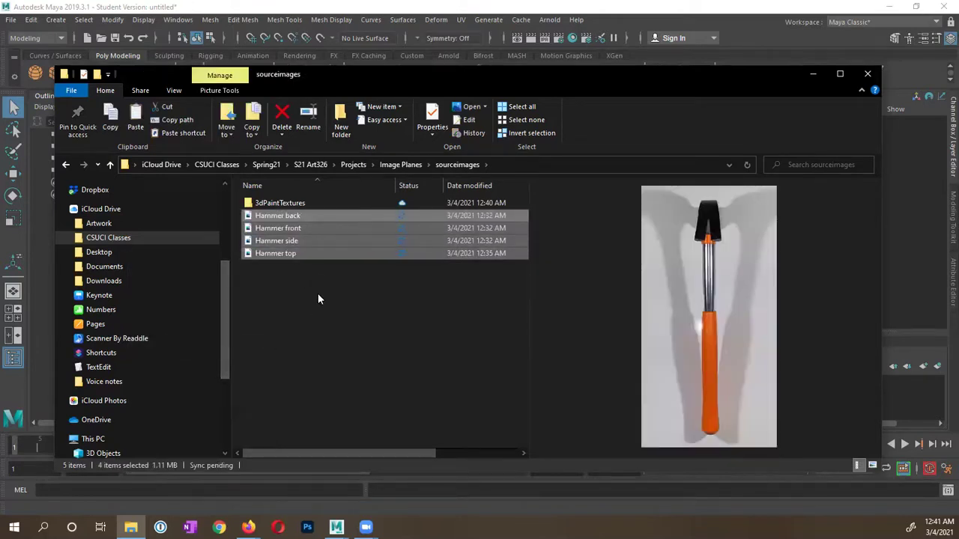
{"action": "left_click", "coordinate": [318, 295]}
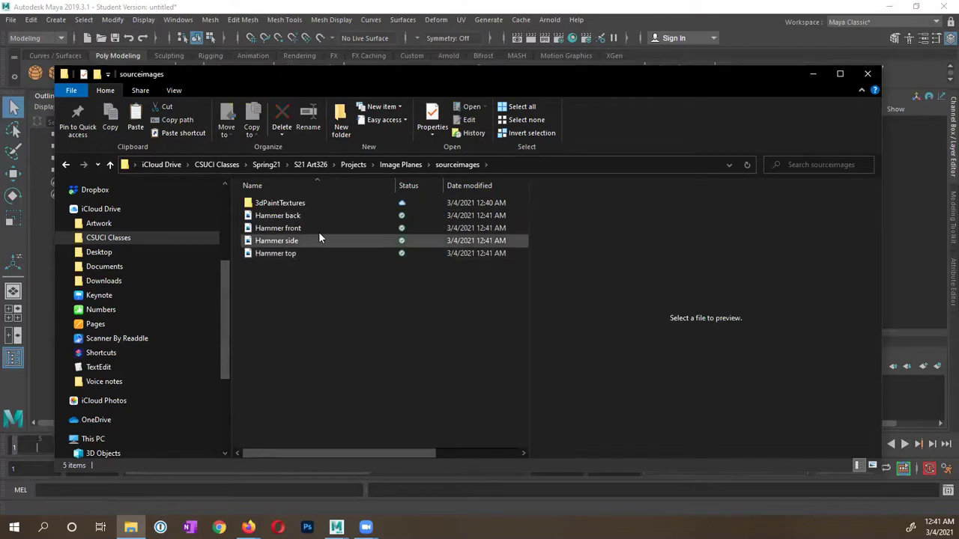
- Preview the side, front, back and top hammer images in sourceimages to compare their views and framing
{"action": "left_click", "coordinate": [272, 230]}
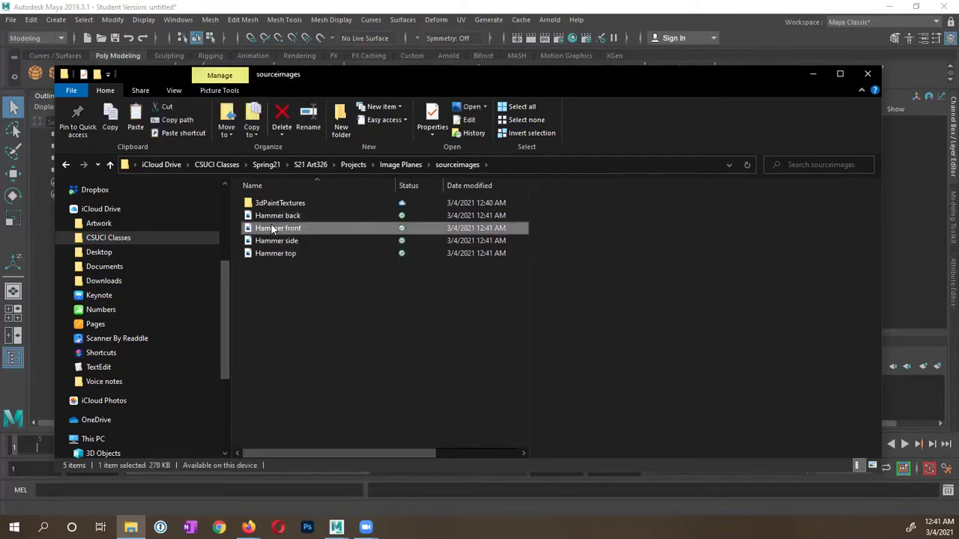
{"action": "left_click", "coordinate": [276, 241]}
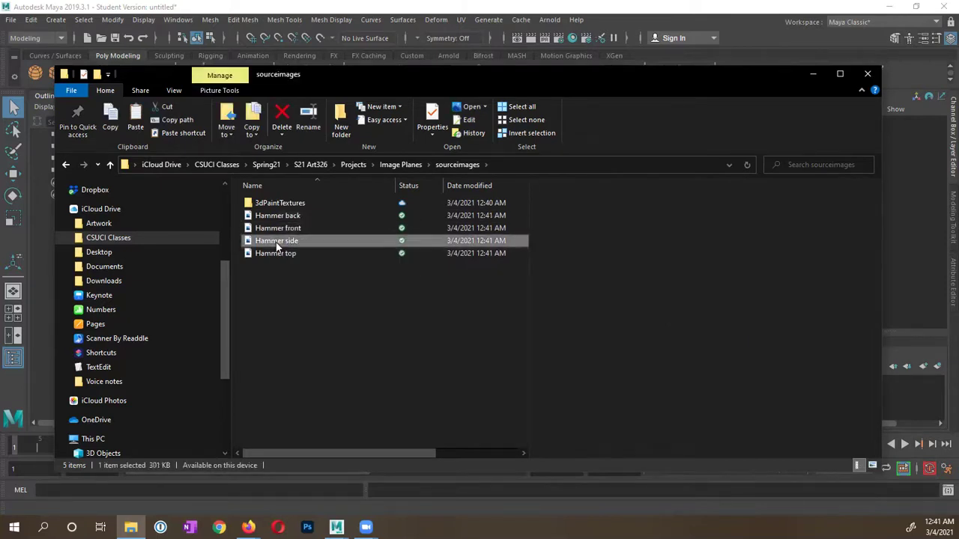
{"action": "key", "text": "space"}
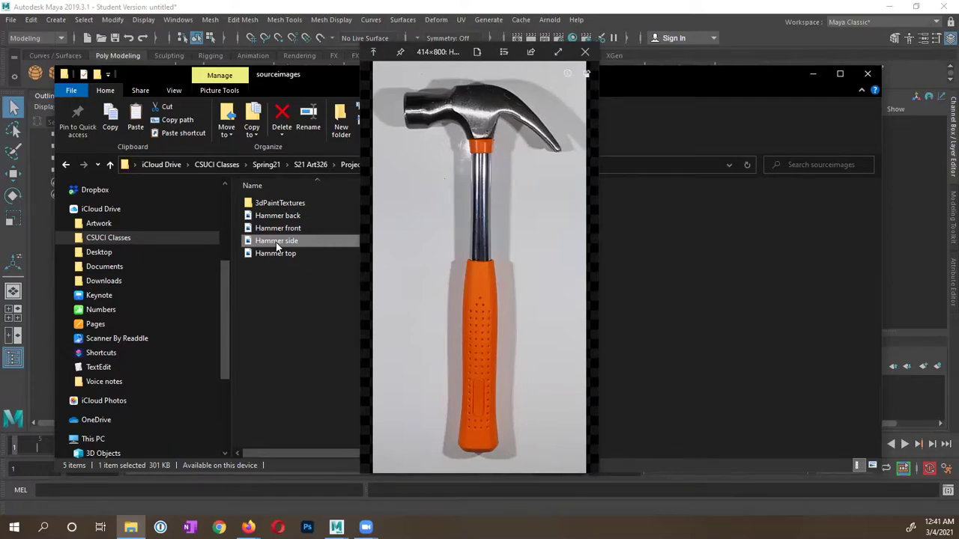
{"action": "left_click", "coordinate": [298, 229]}
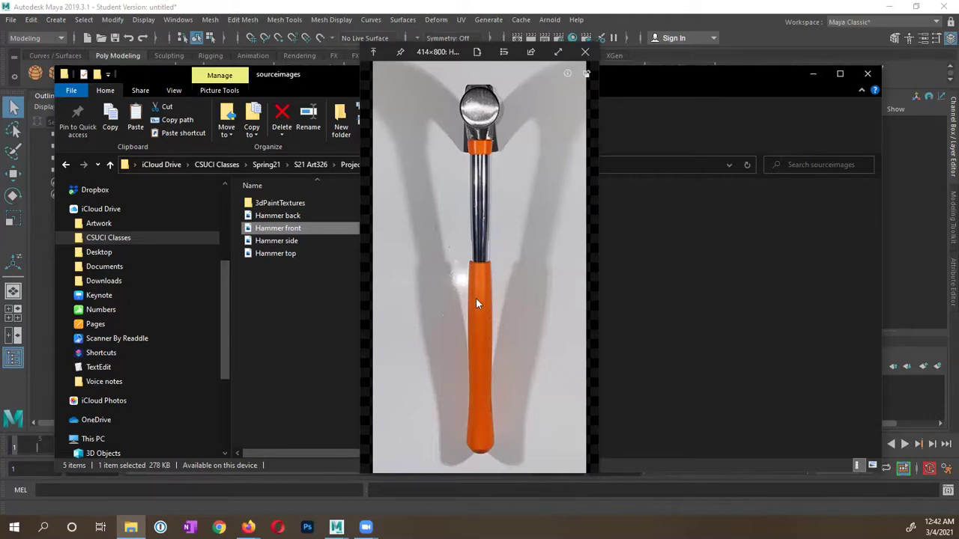
{"action": "left_click", "coordinate": [294, 215]}
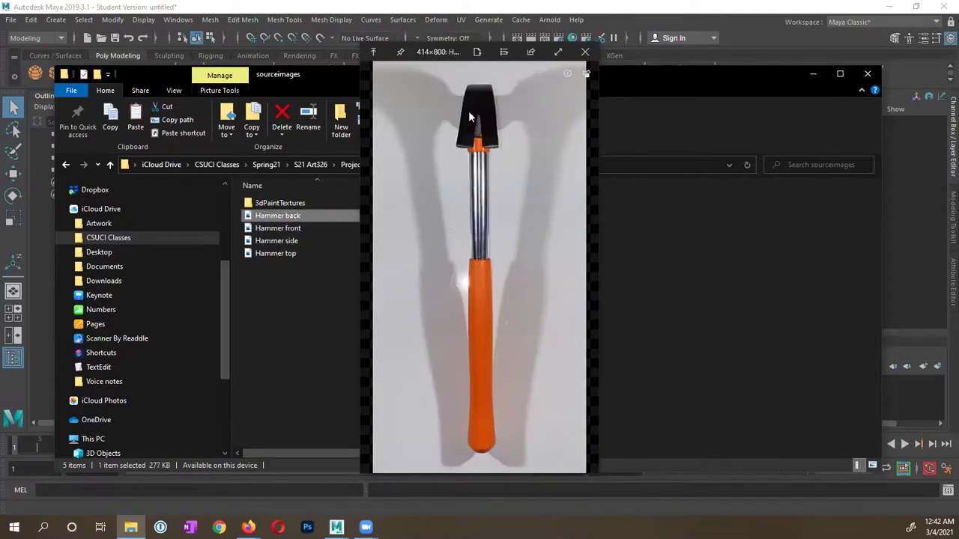
{"action": "left_click", "coordinate": [276, 253]}
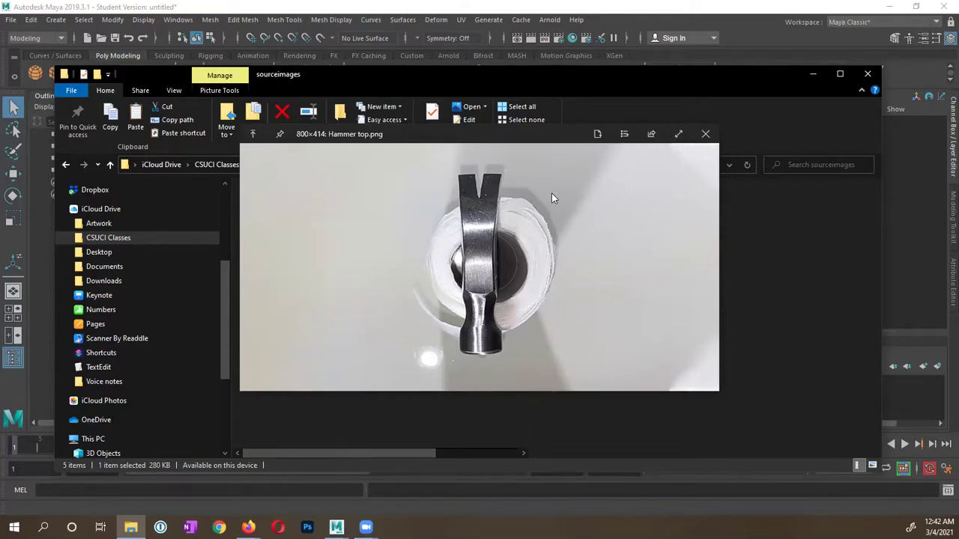
{"action": "key", "text": "Up"}
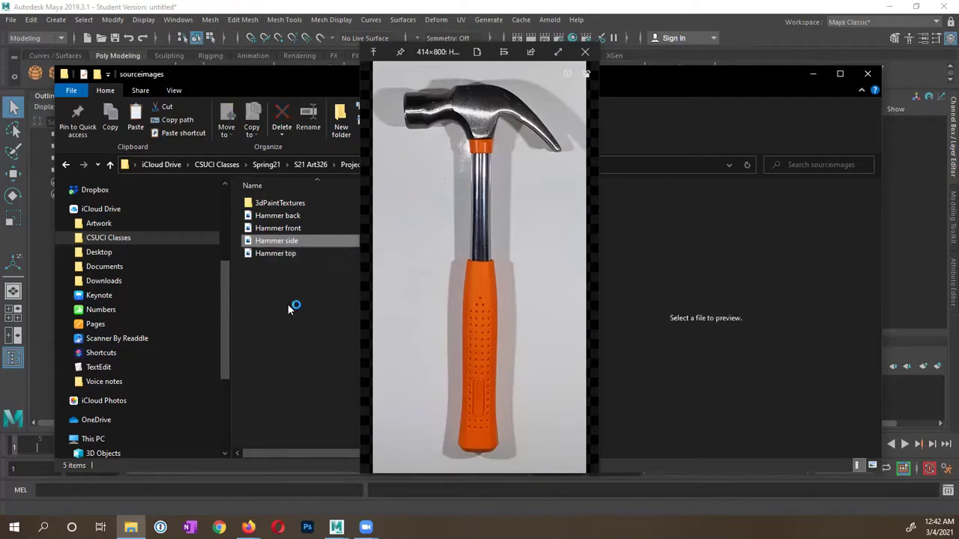
- Switch back to Maya and create a free image plane in the perspective scene
{"action": "left_click", "coordinate": [761, 31]}
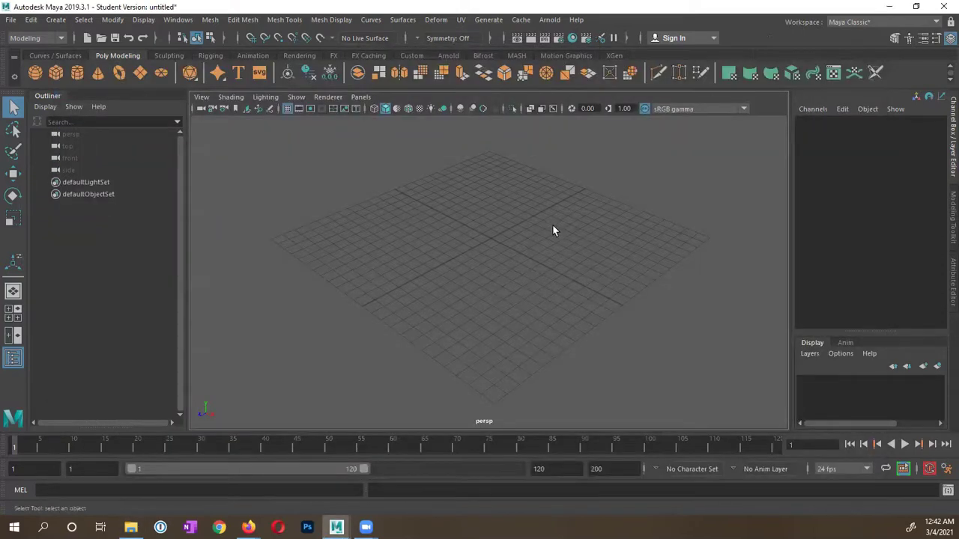
{"action": "left_click_drag", "start_coordinate": [562, 255], "coordinate": [517, 251], "text": "alt"}
{"action": "left_click", "coordinate": [56, 19]}
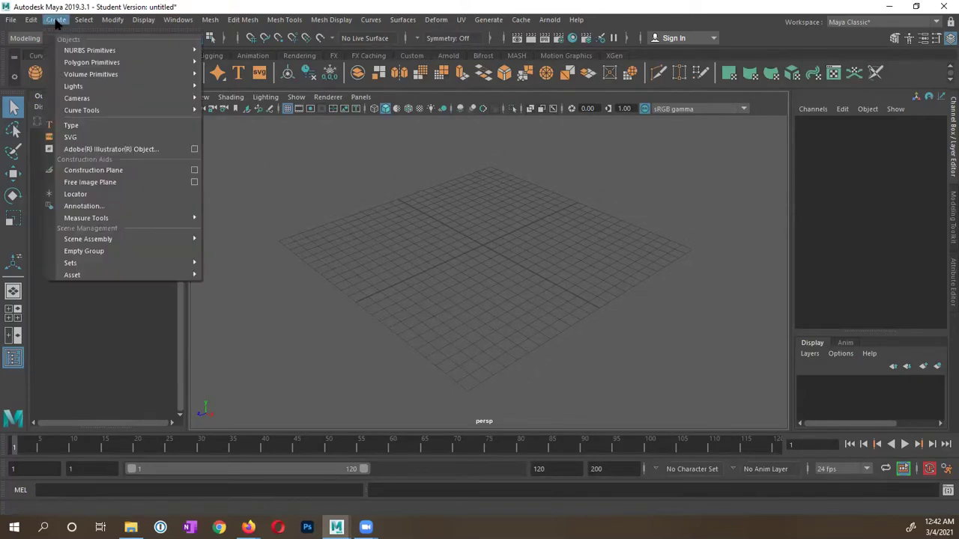
{"action": "left_click", "coordinate": [101, 184]}
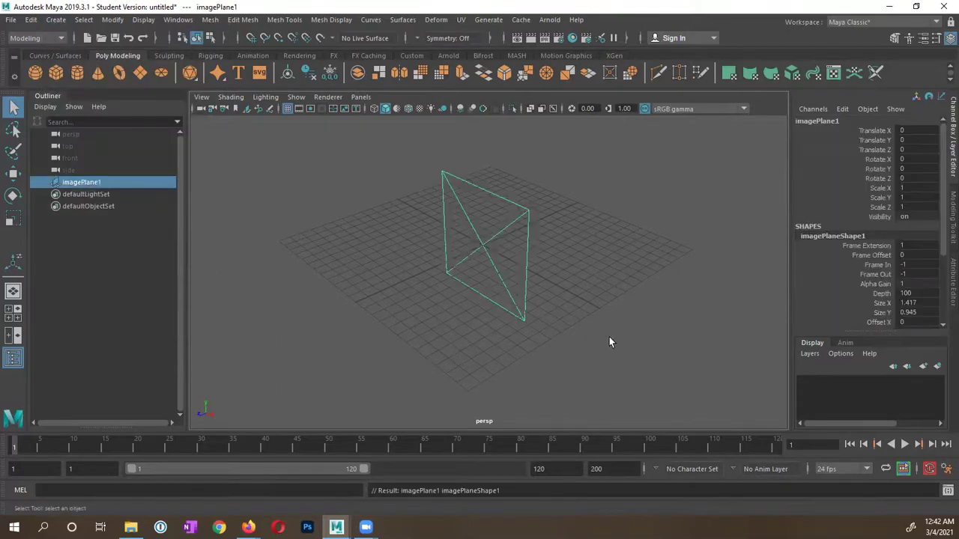
{"action": "left_click_drag", "start_coordinate": [503, 322], "coordinate": [517, 288], "text": "alt"}
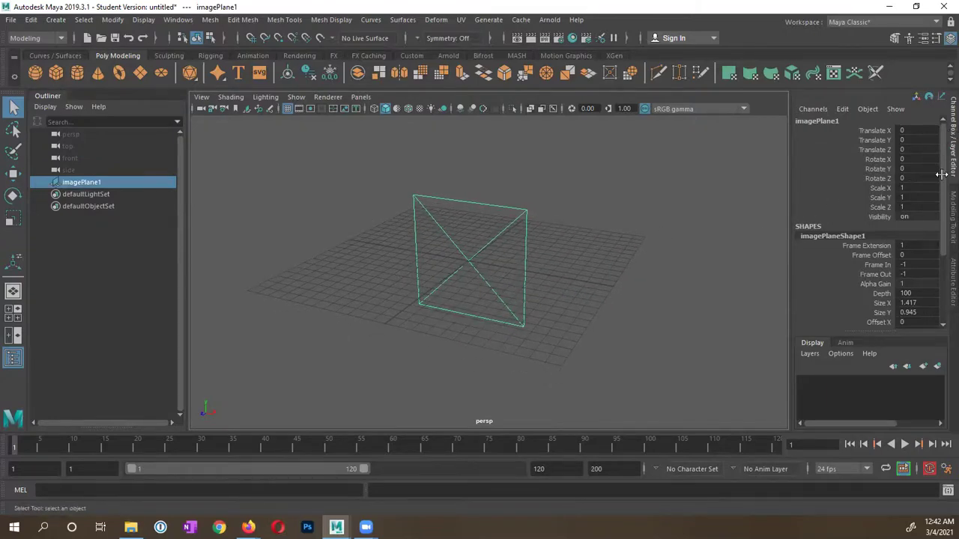
- Load Hammer side.png from the project's sourceimages folder as the image of imagePlane1
{"action": "left_click", "coordinate": [949, 282]}
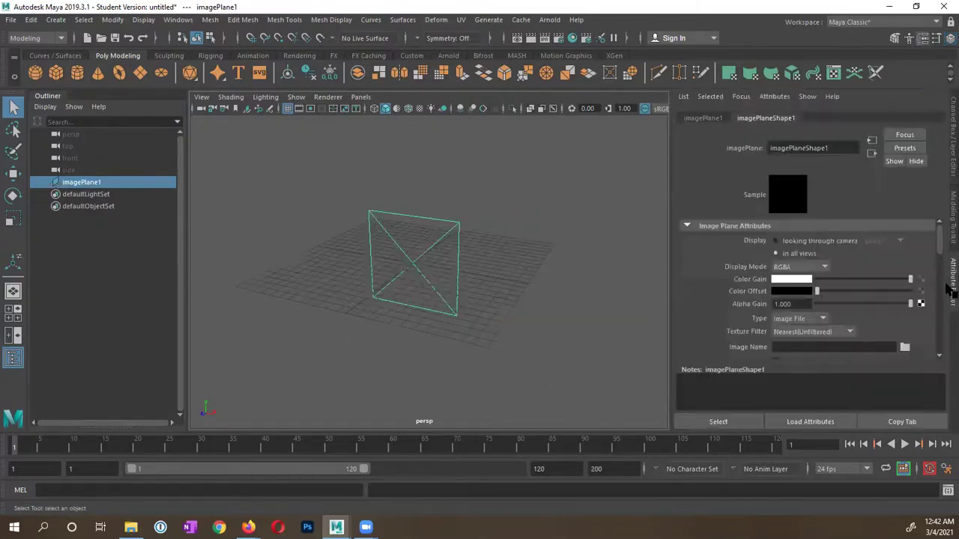
{"action": "scroll", "coordinate": [868, 318], "scroll_direction": "down", "scroll_amount": 3}
{"action": "scroll", "coordinate": [868, 311], "scroll_direction": "up", "scroll_amount": 3}
{"action": "scroll", "coordinate": [941, 246], "scroll_direction": "down", "scroll_amount": 1}
{"action": "left_click", "coordinate": [904, 332]}
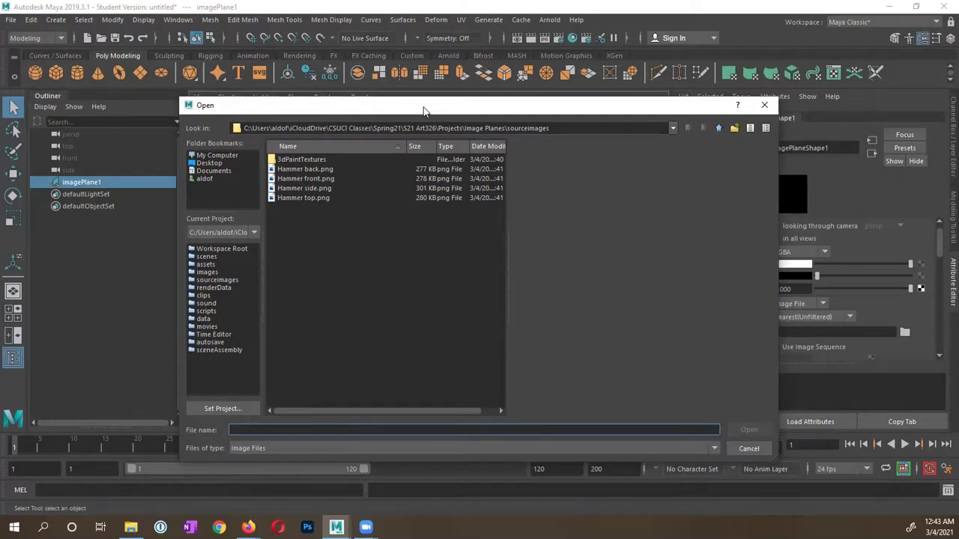
{"action": "left_click_drag", "start_coordinate": [424, 111], "coordinate": [444, 98]}
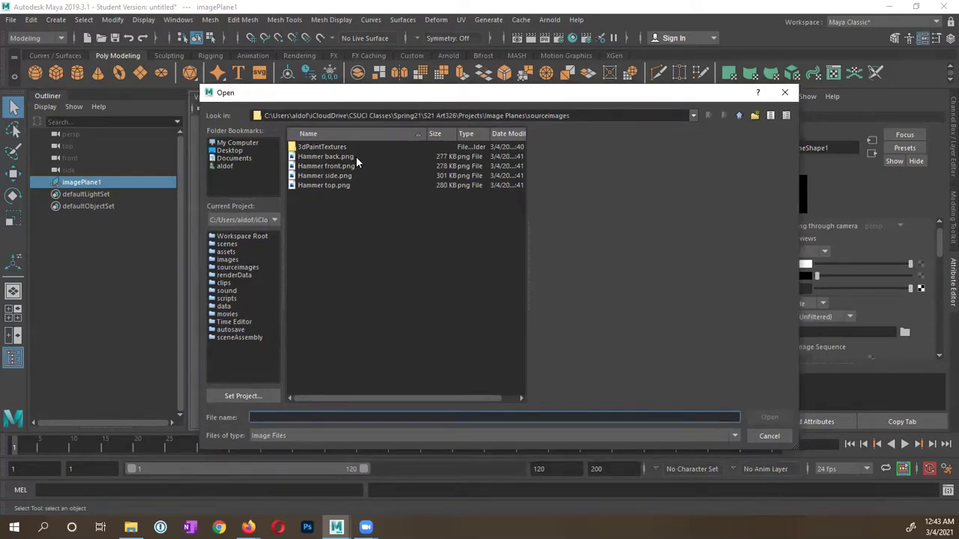
{"action": "left_click", "coordinate": [322, 177]}
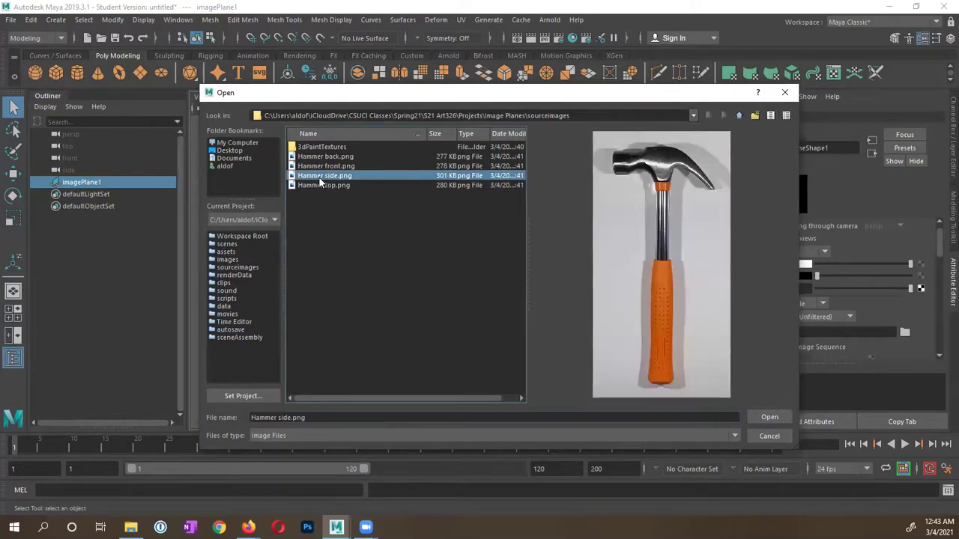
{"action": "left_click", "coordinate": [771, 417]}
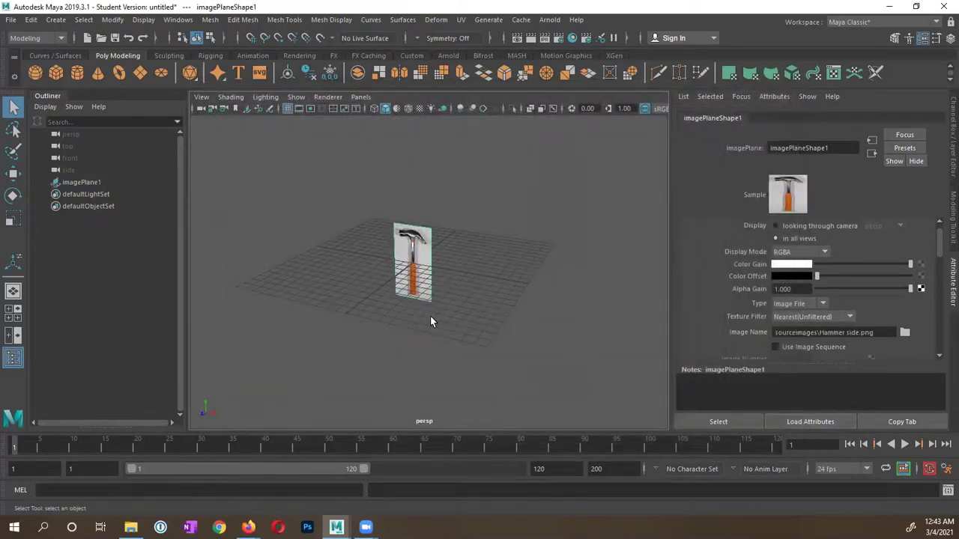
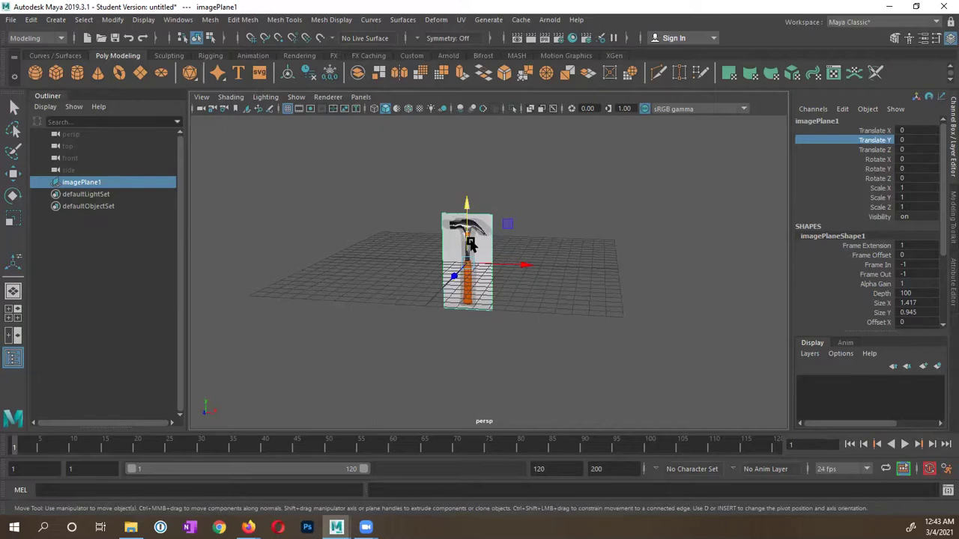
- In the front view, raise the hammer side image plane to about 3.61 in Y so the handle's base meets the grid's horizontal axis
{"action": "key", "text": "space"}
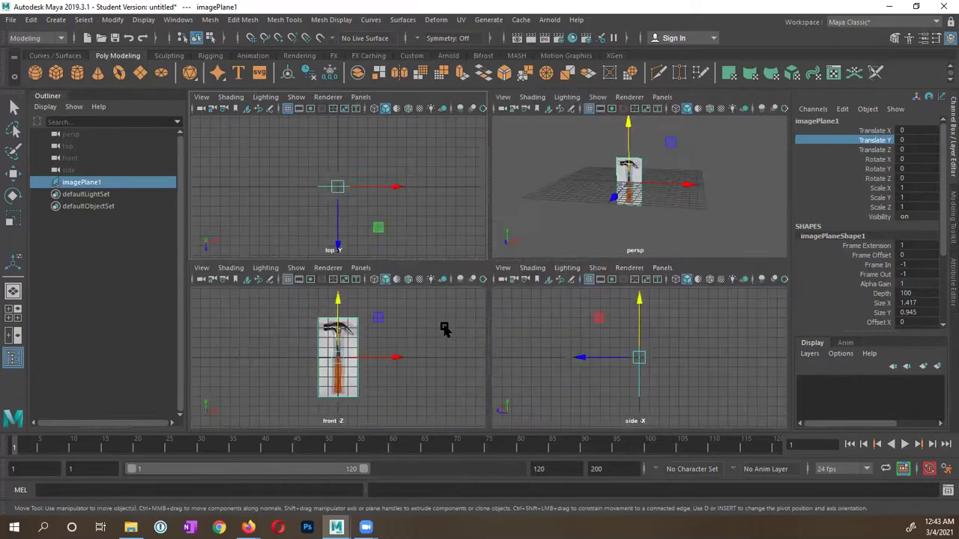
{"action": "key", "text": "space"}
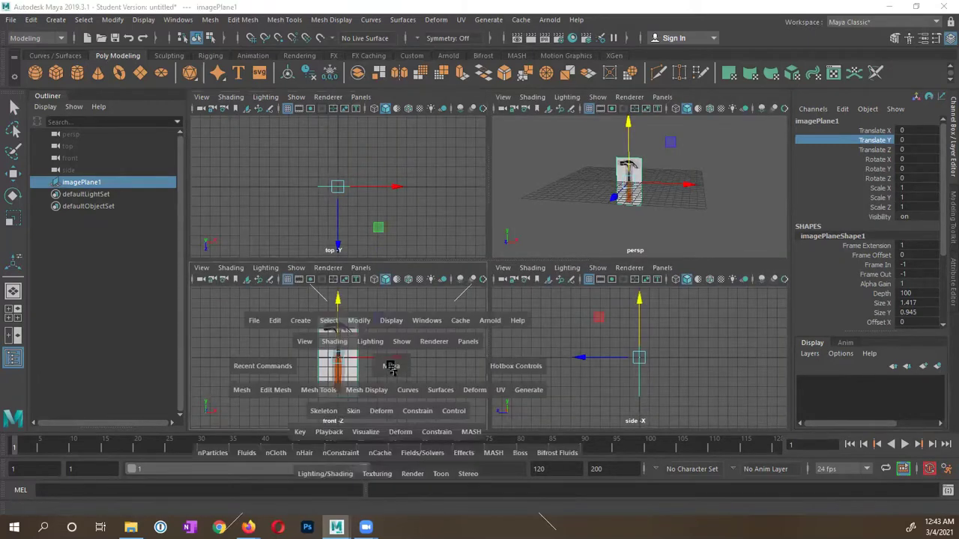
{"action": "left_click_drag", "start_coordinate": [488, 215], "coordinate": [488, 142]}
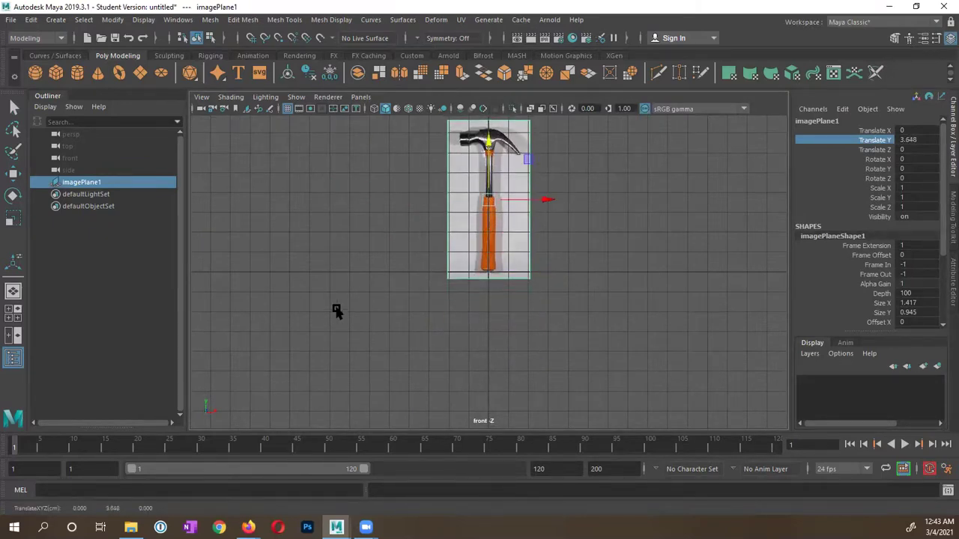
{"action": "right_click_drag", "start_coordinate": [334, 310], "coordinate": [706, 285], "text": "alt"}
{"action": "middle_click_drag", "start_coordinate": [496, 265], "coordinate": [501, 333], "text": "alt"}
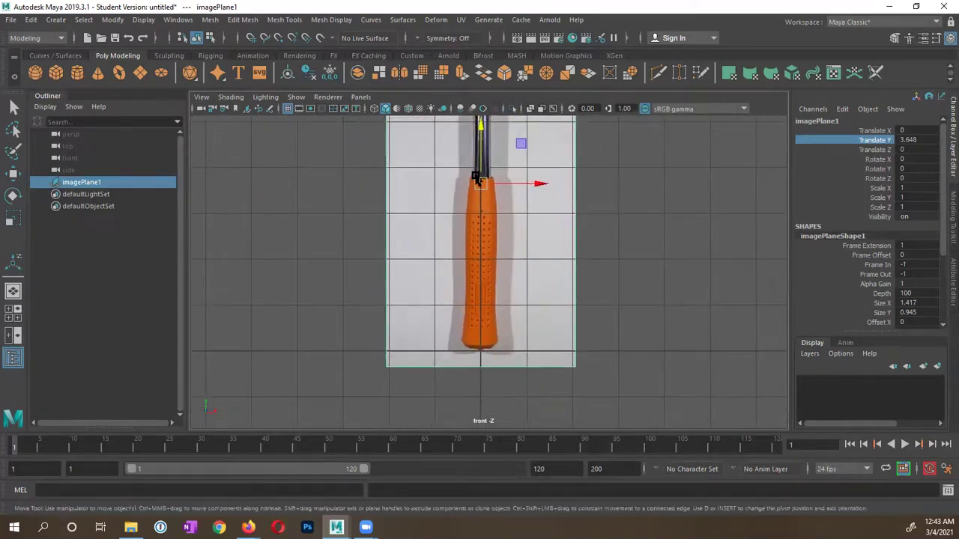
{"action": "left_click_drag", "start_coordinate": [479, 146], "coordinate": [485, 154]}
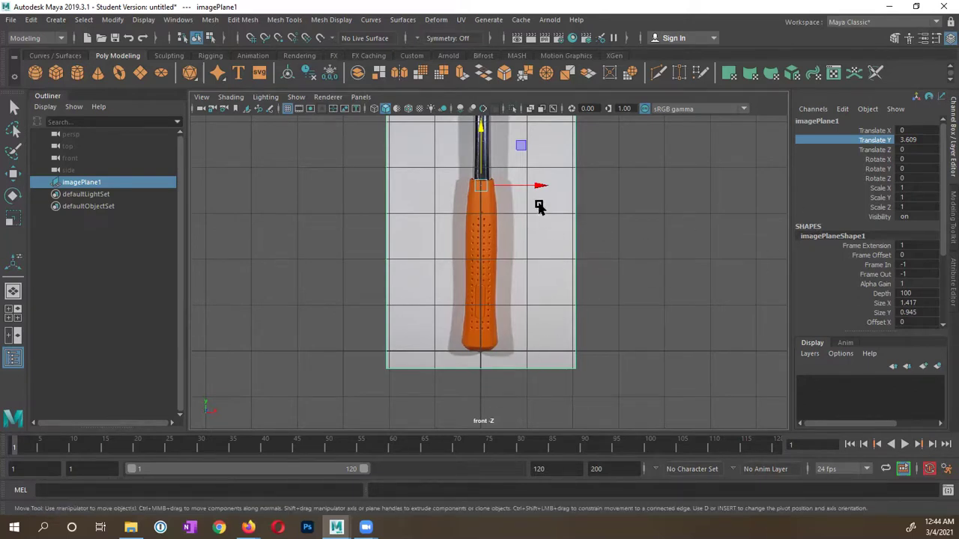
- In the perspective view, rotate the hammer side image plane to exactly 90 degrees in Y
{"action": "key", "text": "space"}
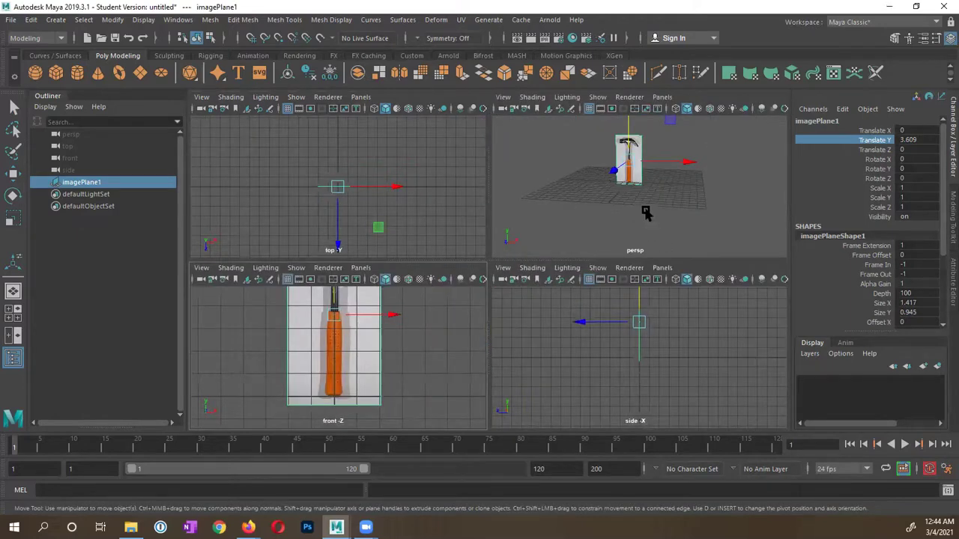
{"action": "key", "text": "space"}
{"action": "left_click_drag", "start_coordinate": [525, 268], "coordinate": [469, 282], "text": "alt"}
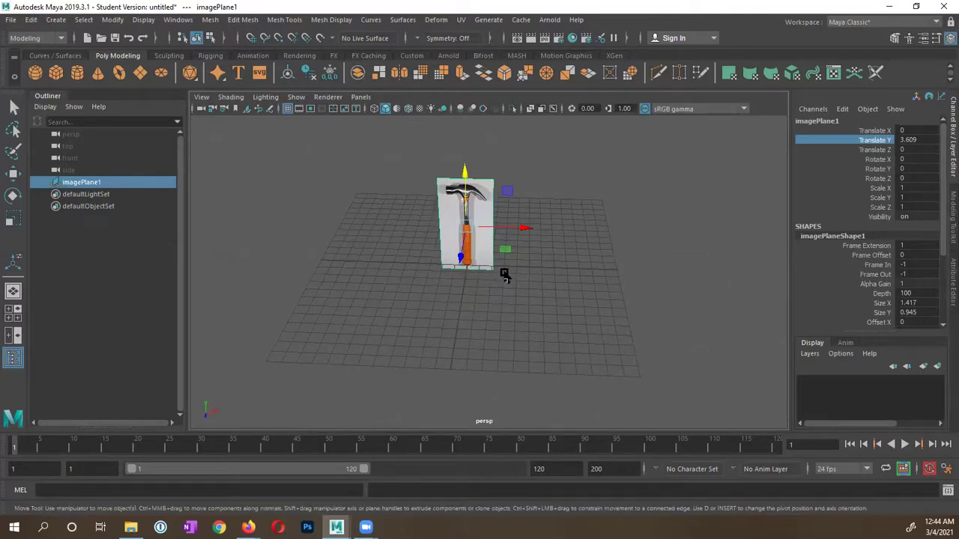
{"action": "key", "text": "e"}
{"action": "left_click_drag", "start_coordinate": [497, 250], "coordinate": [520, 231]}
{"action": "double_click", "coordinate": [908, 167]}
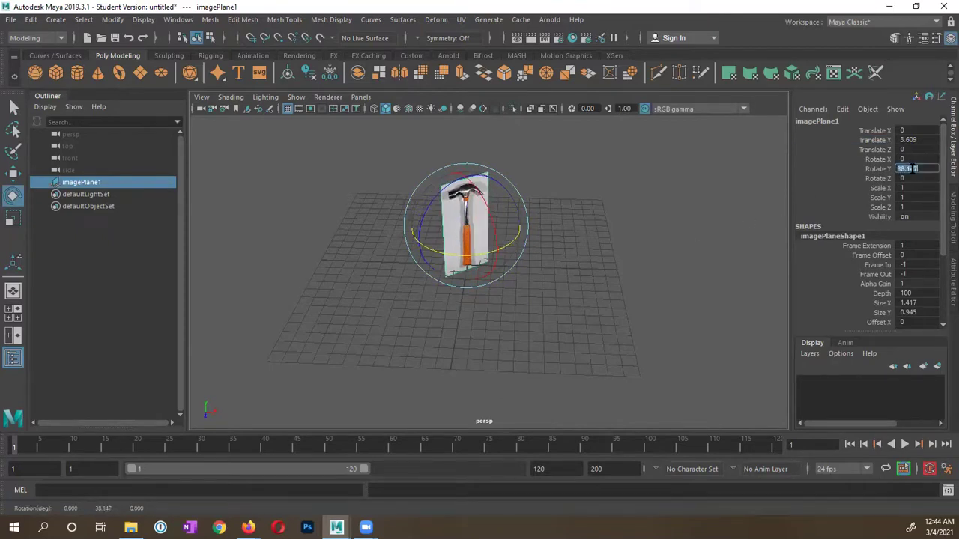
{"action": "type", "text": "90"}
{"action": "key", "text": "Return"}
{"action": "mouse_move", "coordinate": [546, 289]}
{"action": "left_mouse_down", "text": "alt"}
{"action": "mouse_move", "coordinate": [419, 287]}
{"action": "mouse_move", "coordinate": [594, 272]}
{"action": "mouse_move", "coordinate": [483, 271]}
{"action": "mouse_move", "coordinate": [460, 293]}
{"action": "mouse_move", "coordinate": [544, 284]}
{"action": "mouse_move", "coordinate": [531, 290]}
{"action": "left_mouse_up", "text": "alt"}
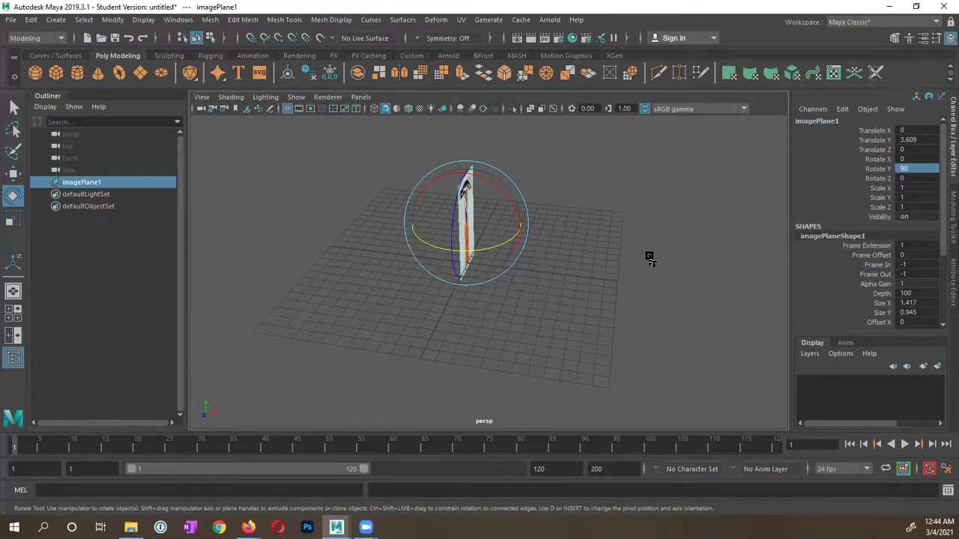
{"action": "left_click_drag", "start_coordinate": [552, 280], "coordinate": [539, 277], "text": "alt"}
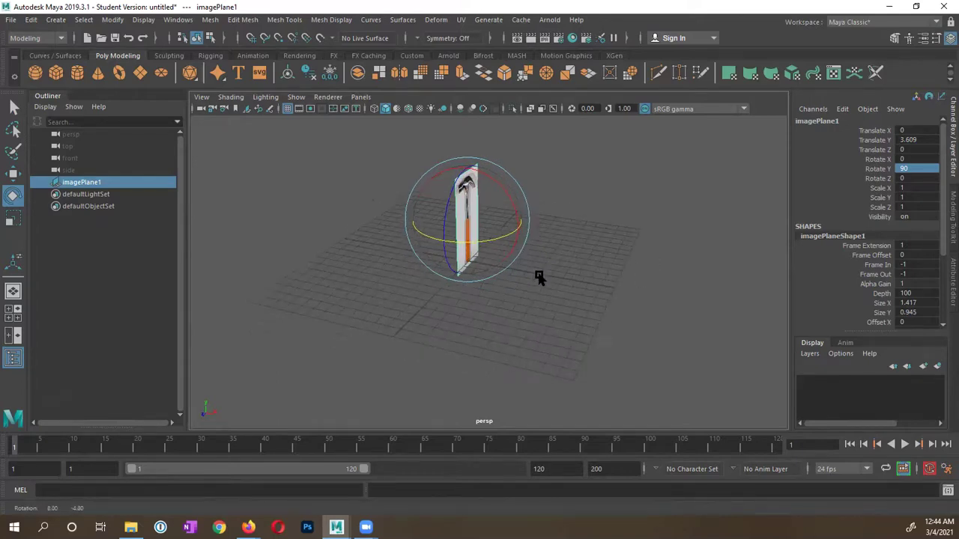
{"action": "key", "text": "q"}
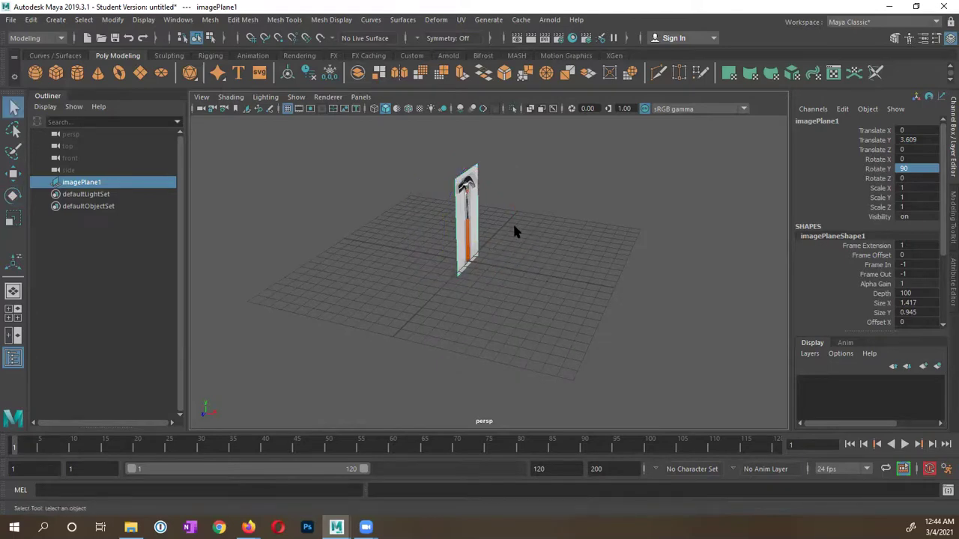
{"action": "right_click_drag", "start_coordinate": [520, 250], "coordinate": [582, 289], "text": "alt"}
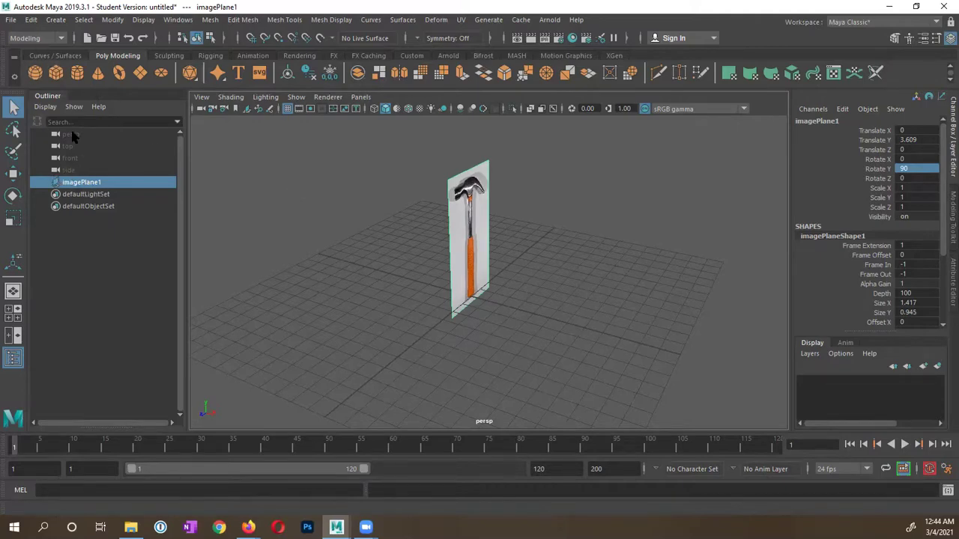
- Duplicate the hammer side image plane and set the copy's Rotate Y to 0
{"action": "left_click", "coordinate": [32, 21]}
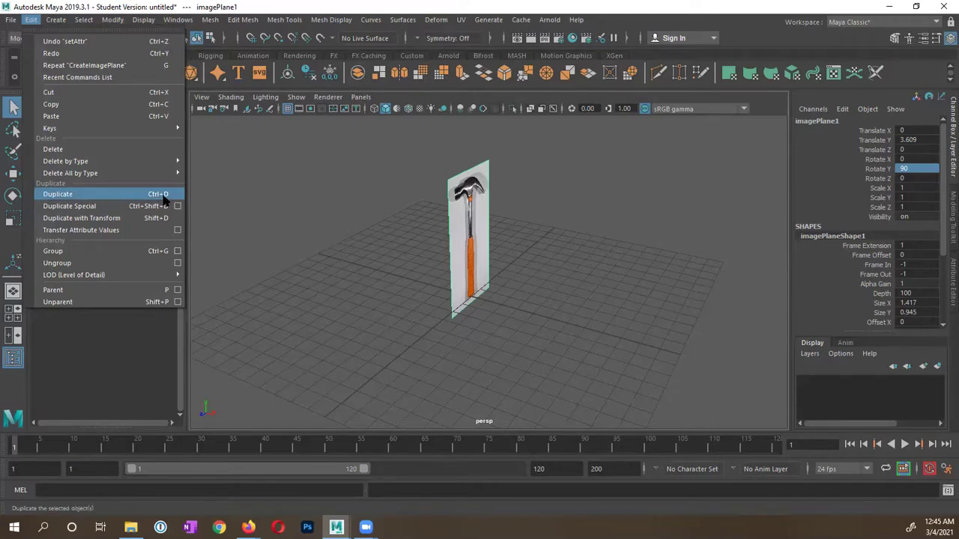
{"action": "left_click", "coordinate": [460, 238]}
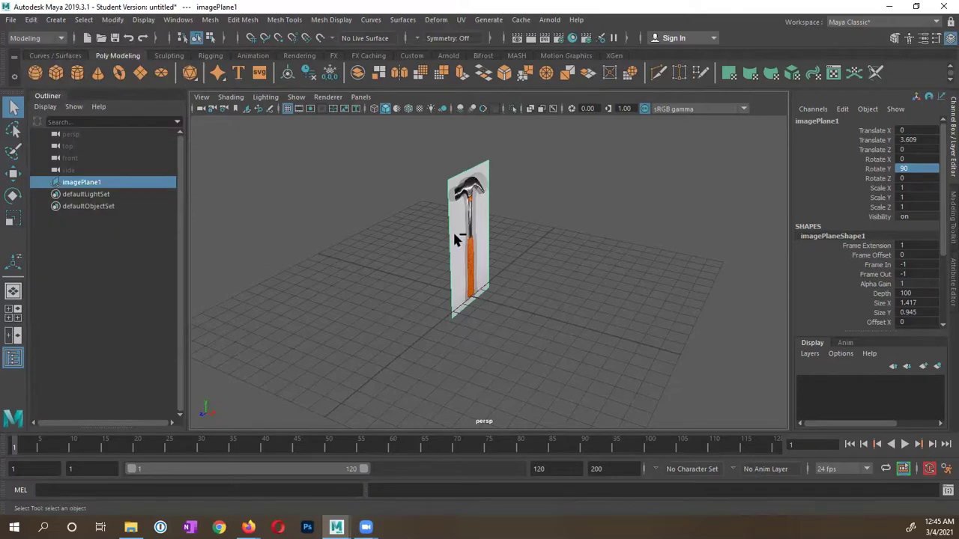
{"action": "key", "text": "ctrl+d"}
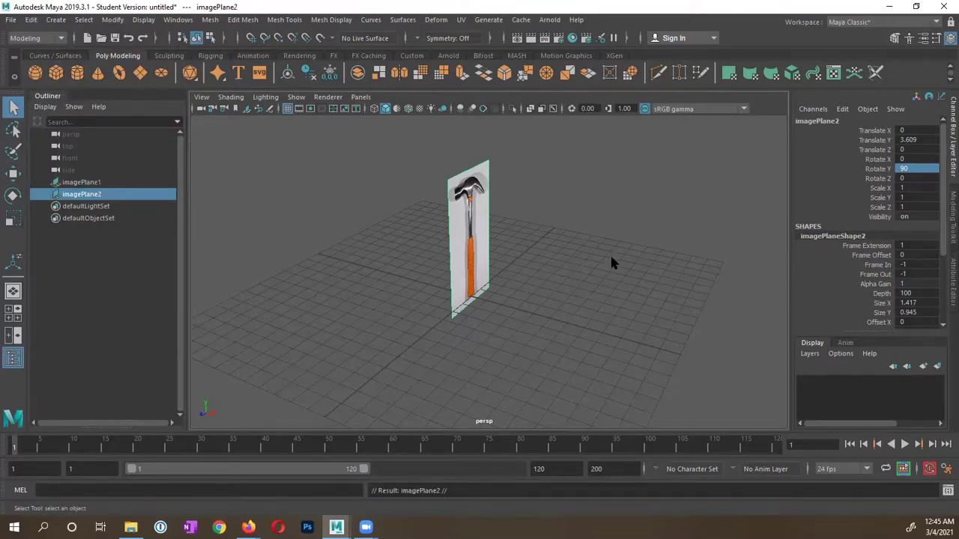
{"action": "double_click", "coordinate": [912, 168]}
{"action": "type", "text": "0"}
{"action": "key", "text": "Return"}
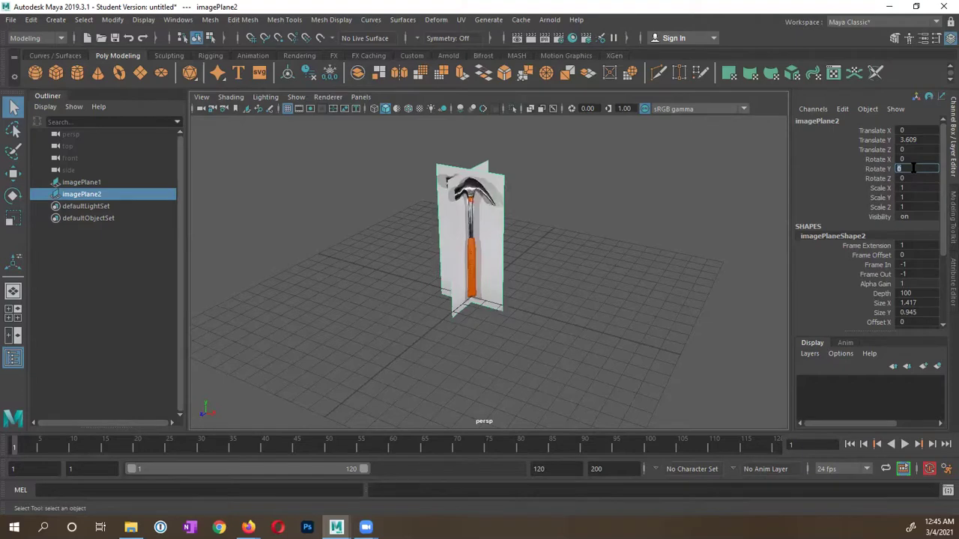
{"action": "mouse_move", "coordinate": [465, 304]}
{"action": "middle_mouse_down"}
{"action": "mouse_move", "coordinate": [490, 295]}
{"action": "mouse_move", "coordinate": [473, 298]}
{"action": "mouse_move", "coordinate": [479, 302]}
{"action": "middle_mouse_up"}
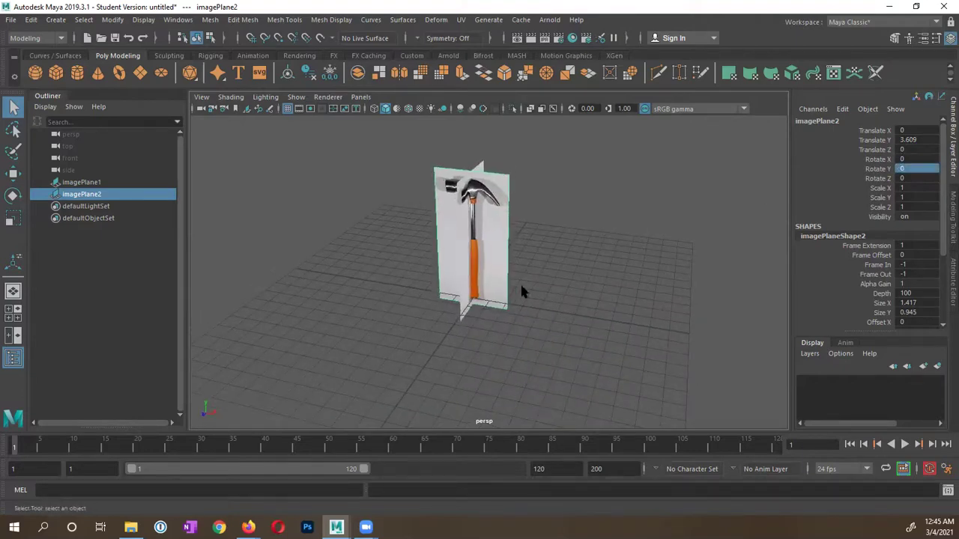
- Replace the image on imagePlane2 with Hammer front.png from the sourceimages folder
{"action": "left_click", "coordinate": [951, 284]}
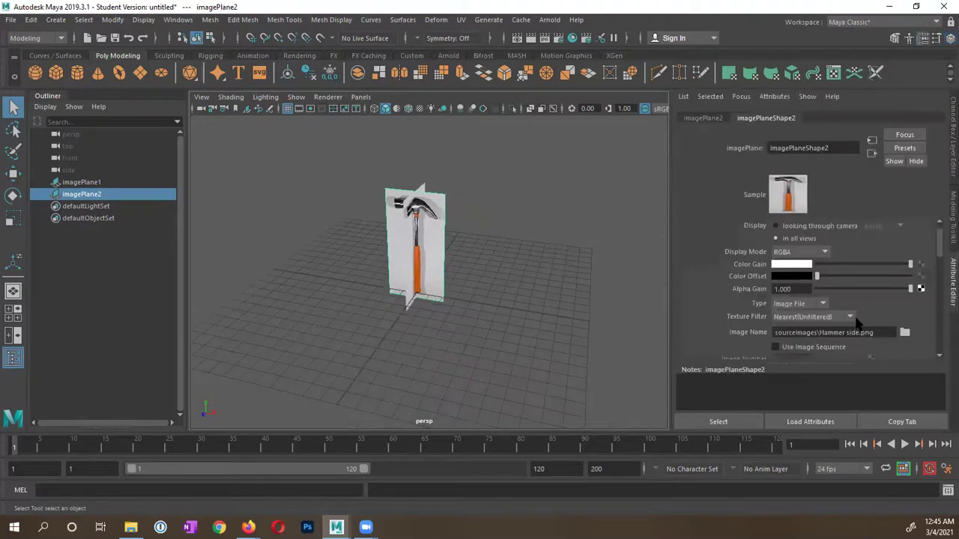
{"action": "left_click", "coordinate": [906, 333]}
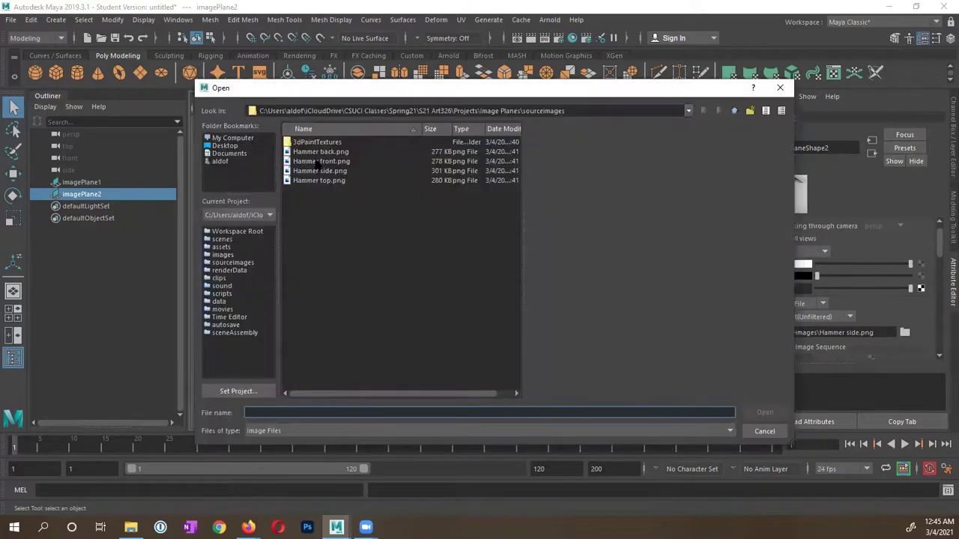
{"action": "left_click", "coordinate": [317, 162]}
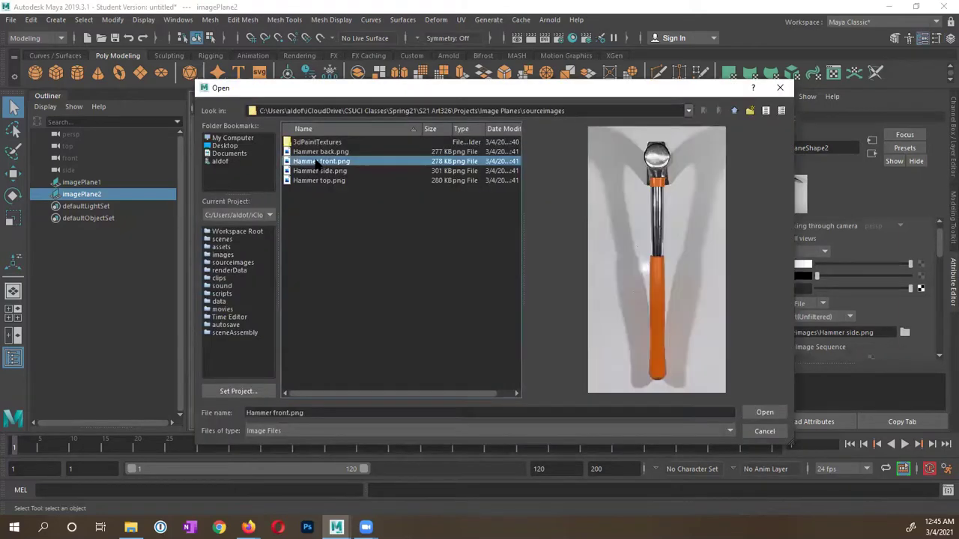
{"action": "left_click", "coordinate": [763, 412]}
{"action": "left_click_drag", "start_coordinate": [501, 293], "coordinate": [461, 279], "text": "alt"}
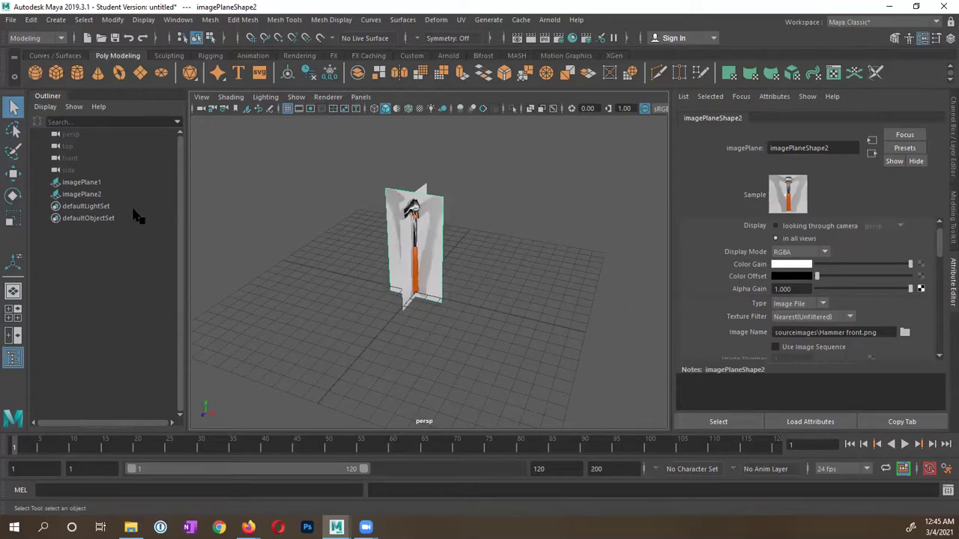
- Duplicate imagePlane1 and load Hammer top.png as the copy's image
{"action": "left_click", "coordinate": [96, 184]}
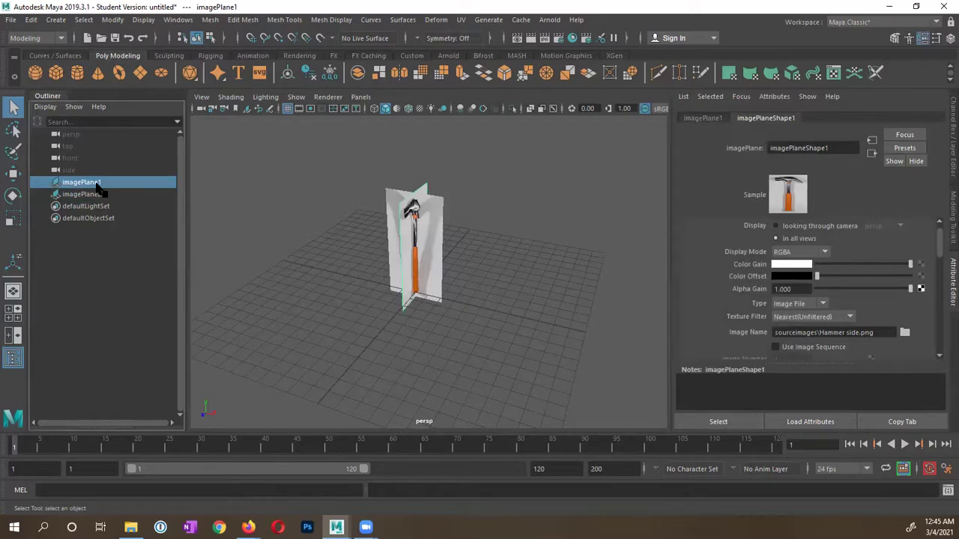
{"action": "key", "text": "ctrl+d"}
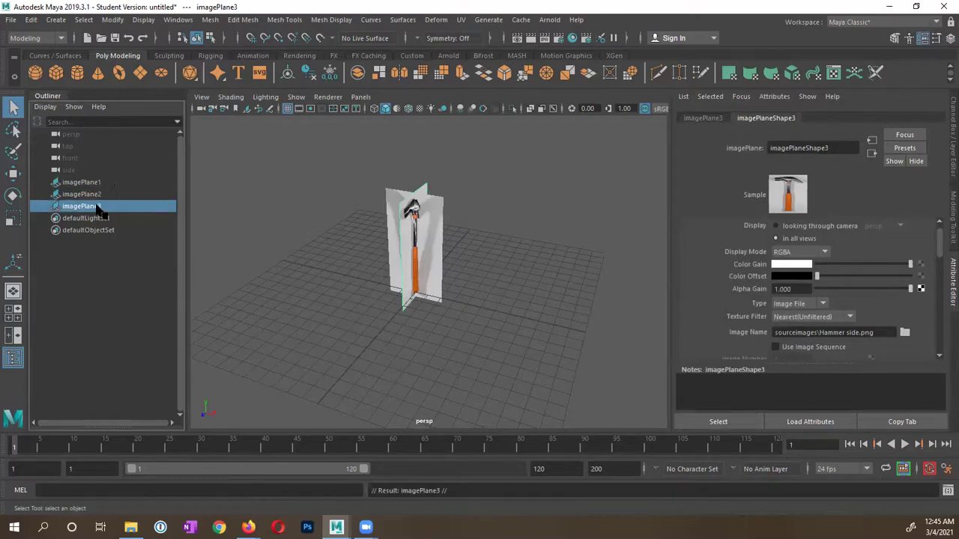
{"action": "left_click", "coordinate": [904, 334]}
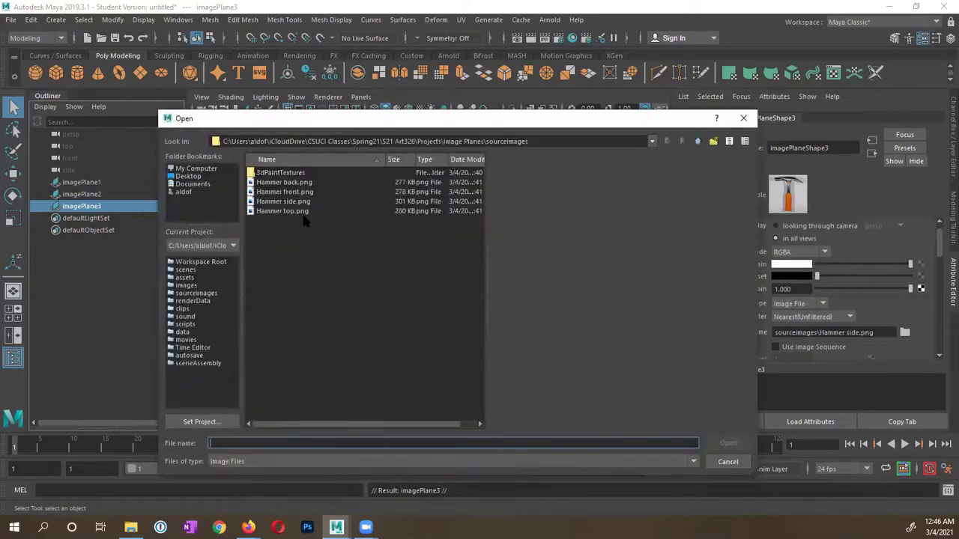
{"action": "left_click", "coordinate": [289, 212]}
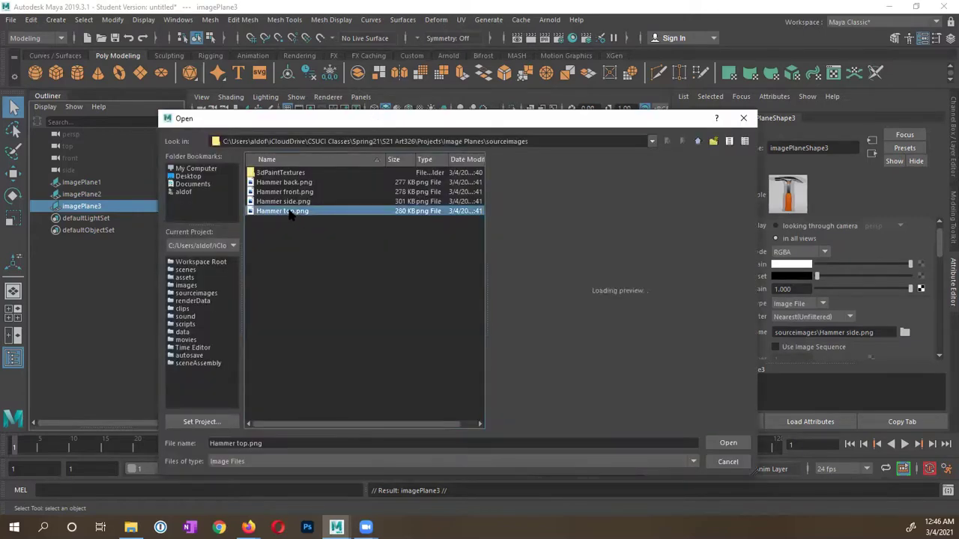
{"action": "left_click", "coordinate": [728, 443]}
{"action": "left_click_drag", "start_coordinate": [500, 281], "coordinate": [472, 283], "text": "alt"}
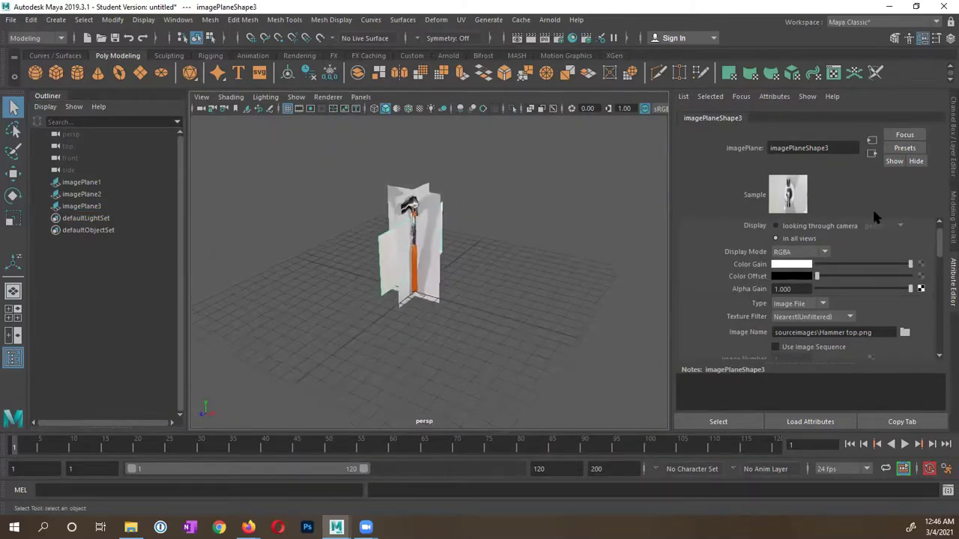
- Lay the Hammer top image plane (imagePlane3) flat by setting its Rotate X to -90
{"action": "left_click", "coordinate": [949, 160]}
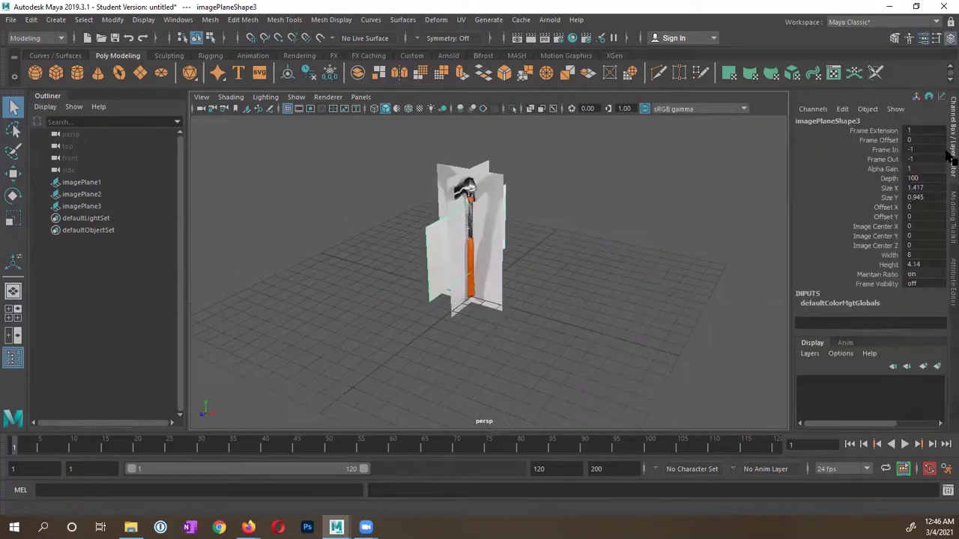
{"action": "left_click_drag", "start_coordinate": [653, 230], "coordinate": [621, 268], "text": "alt"}
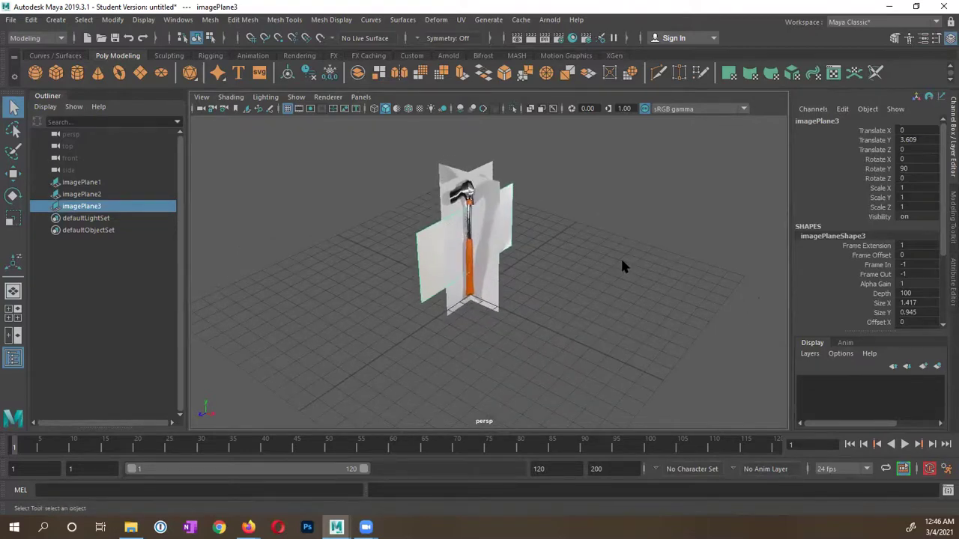
{"action": "key", "text": "w"}
{"action": "key", "text": "e"}
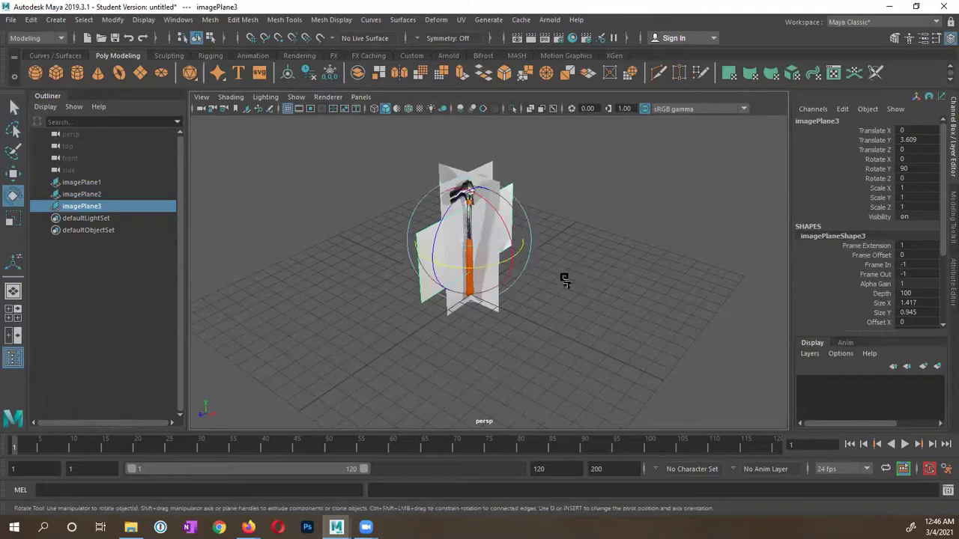
{"action": "left_click_drag", "start_coordinate": [562, 276], "coordinate": [517, 289], "text": "alt"}
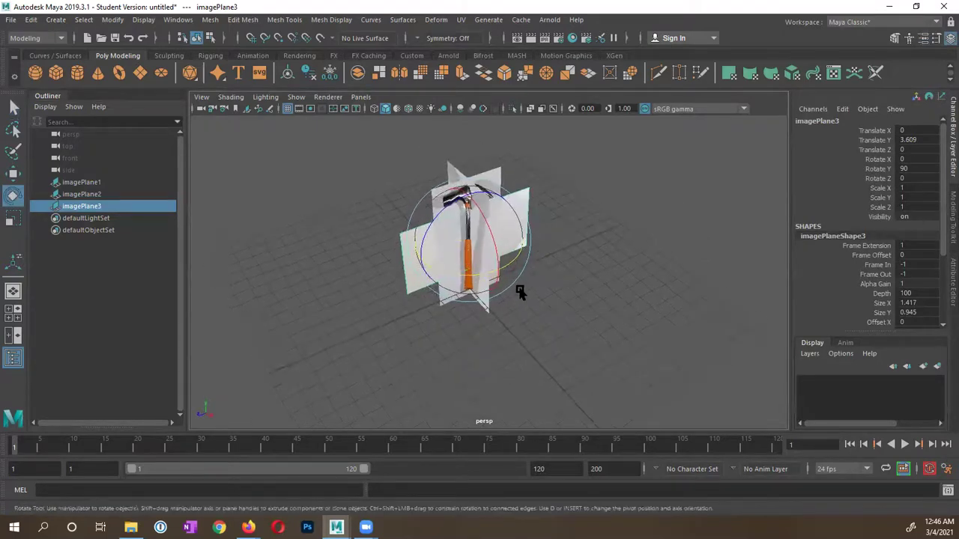
{"action": "left_click_drag", "start_coordinate": [497, 256], "coordinate": [505, 196]}
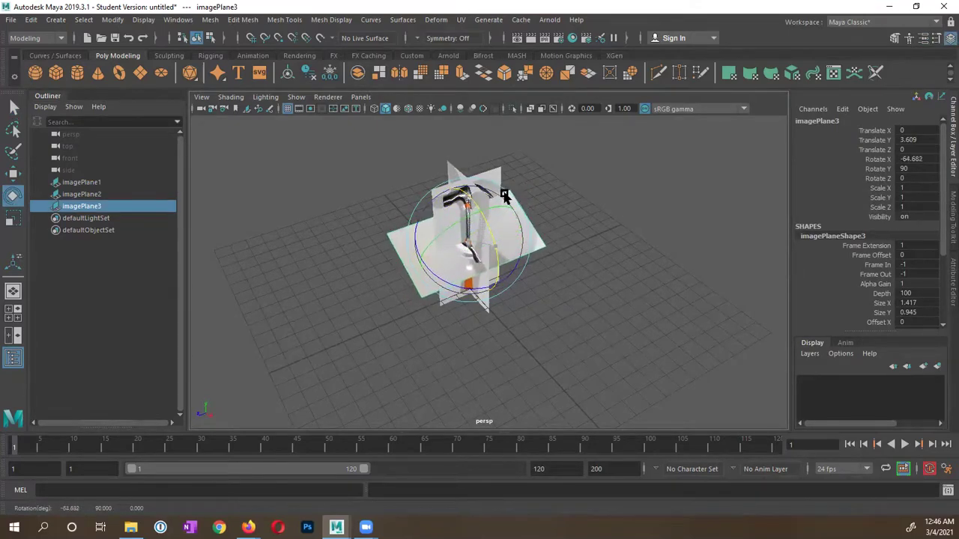
{"action": "left_click", "coordinate": [908, 158]}
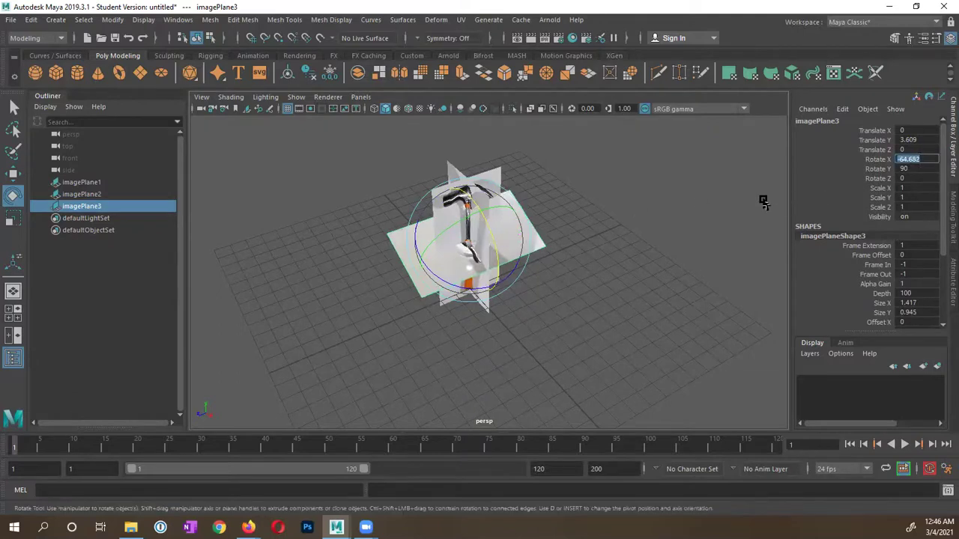
{"action": "type", "text": "-90"}
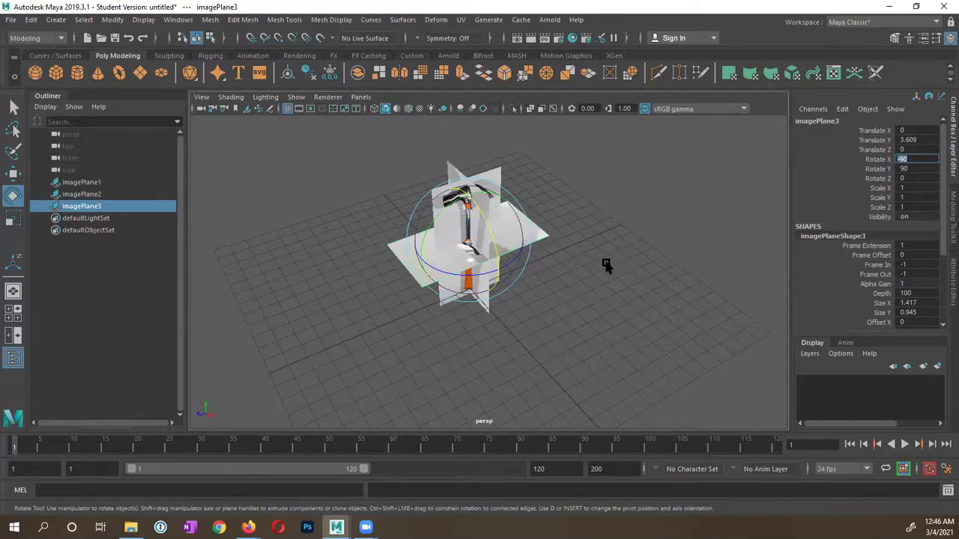
{"action": "key", "text": "Return"}
- Turn imagePlane3 about the vertical axis and set its Rotate Y to exactly 0
{"action": "left_click_drag", "start_coordinate": [488, 279], "coordinate": [426, 272]}
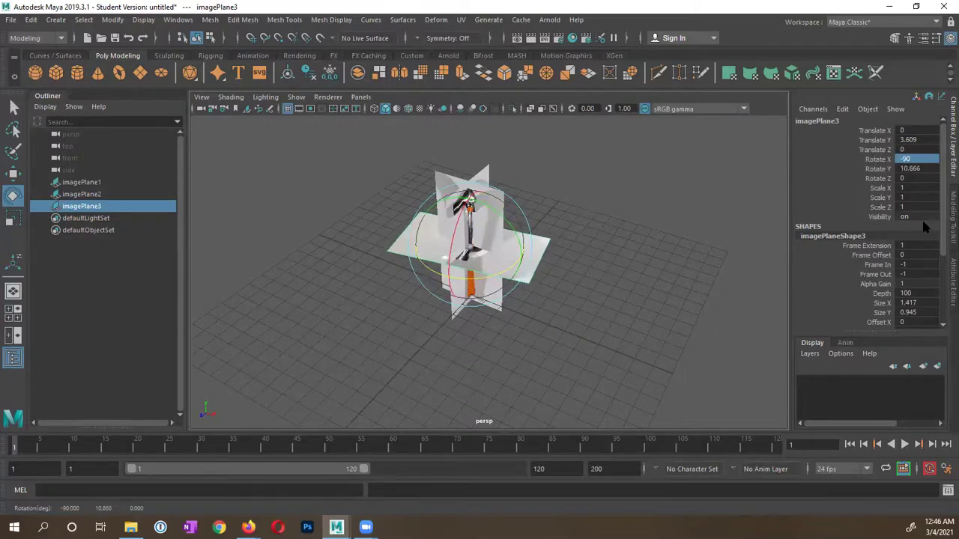
{"action": "double_click", "coordinate": [920, 168]}
{"action": "type", "text": "0"}
{"action": "key", "text": "Return"}
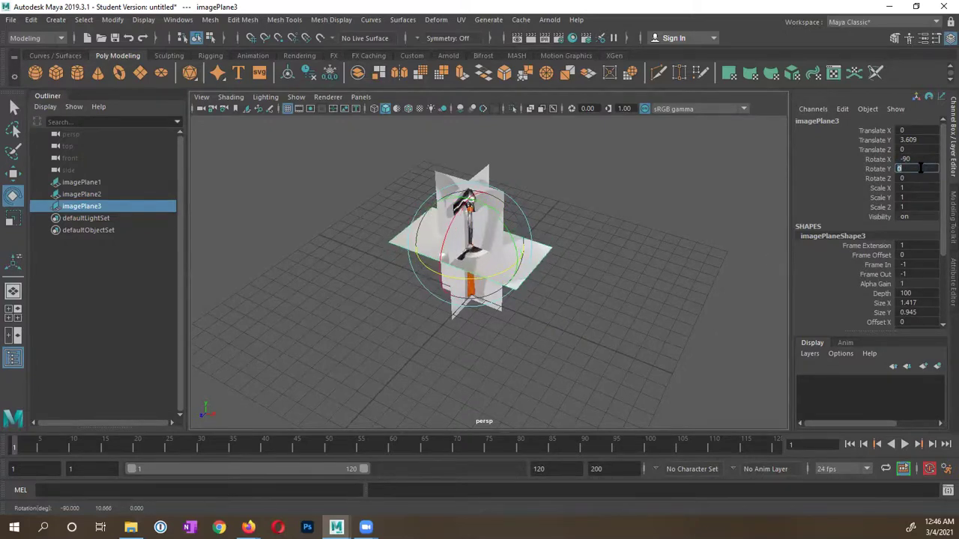
- Set imagePlane3's Translate Y to 0 so the top reference lies on the grid
{"action": "left_click_drag", "start_coordinate": [663, 295], "coordinate": [664, 274], "text": "alt"}
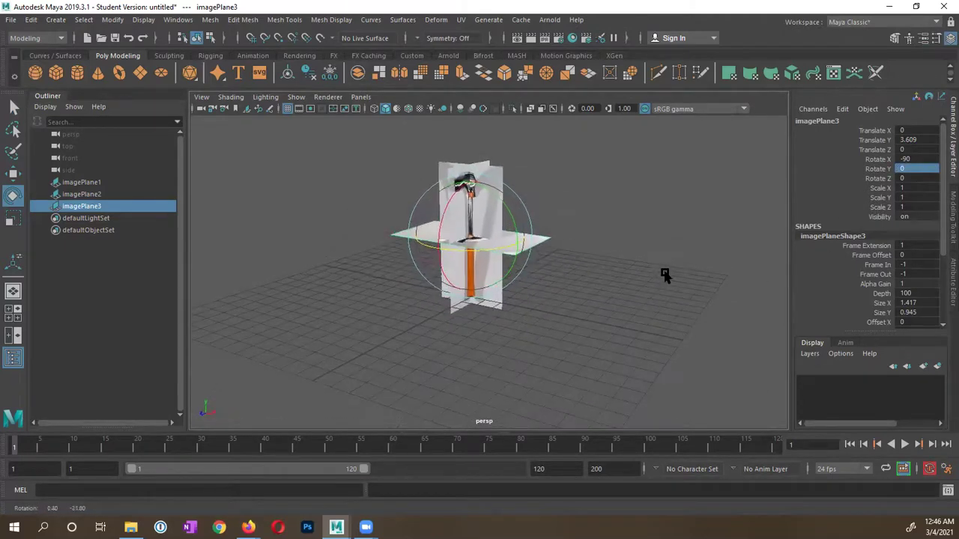
{"action": "double_click", "coordinate": [907, 140]}
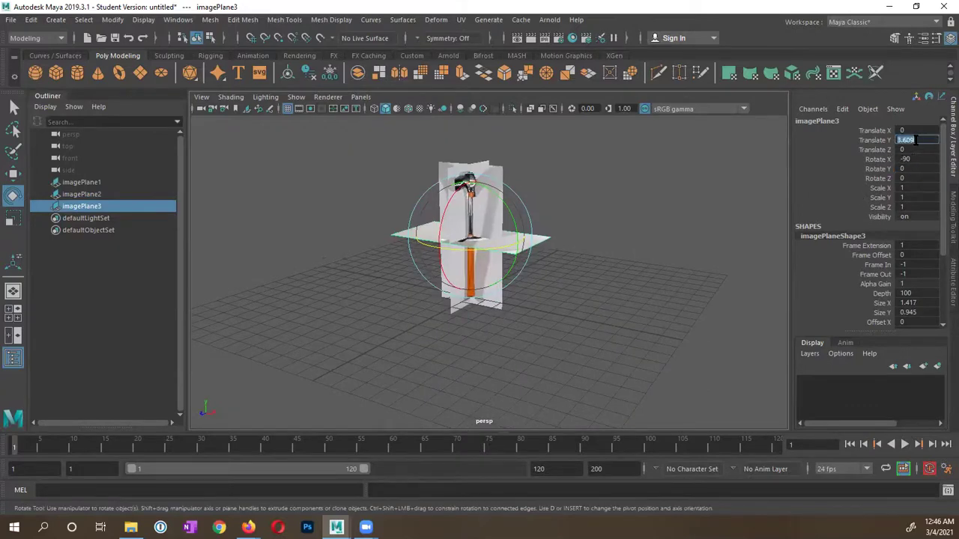
{"action": "type", "text": "0"}
{"action": "key", "text": "Return"}
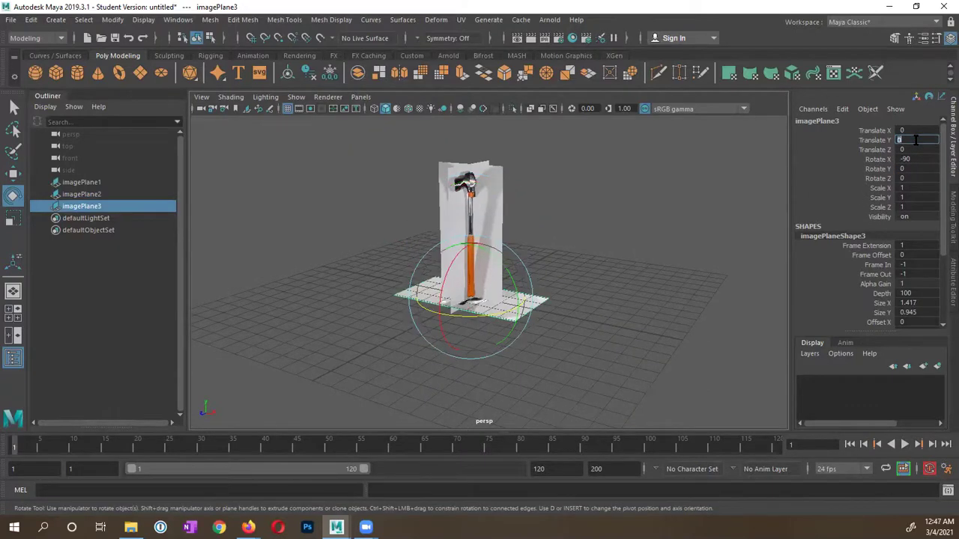
{"action": "key", "text": "alt"}
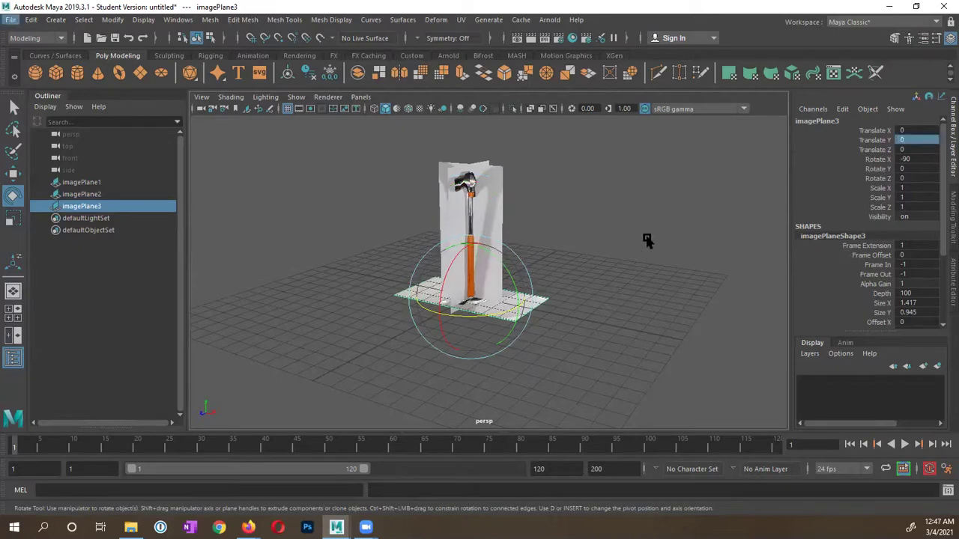
{"action": "key", "text": "q"}
- Try lowering the Alpha Gain of the selected image planes through the imagePlaneShape3 attributes
{"action": "left_click_drag", "start_coordinate": [646, 242], "coordinate": [570, 281], "text": "alt"}
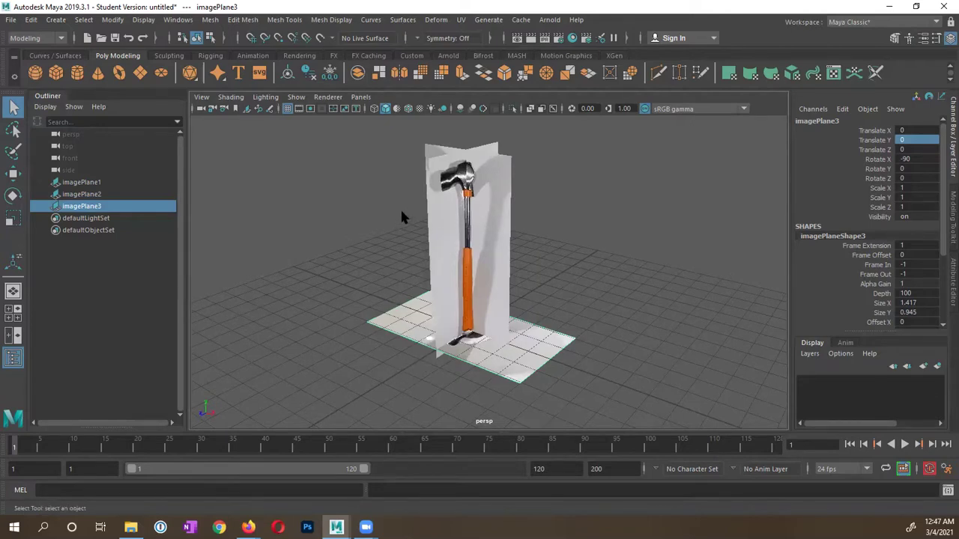
{"action": "left_click_drag", "start_coordinate": [368, 196], "coordinate": [587, 384]}
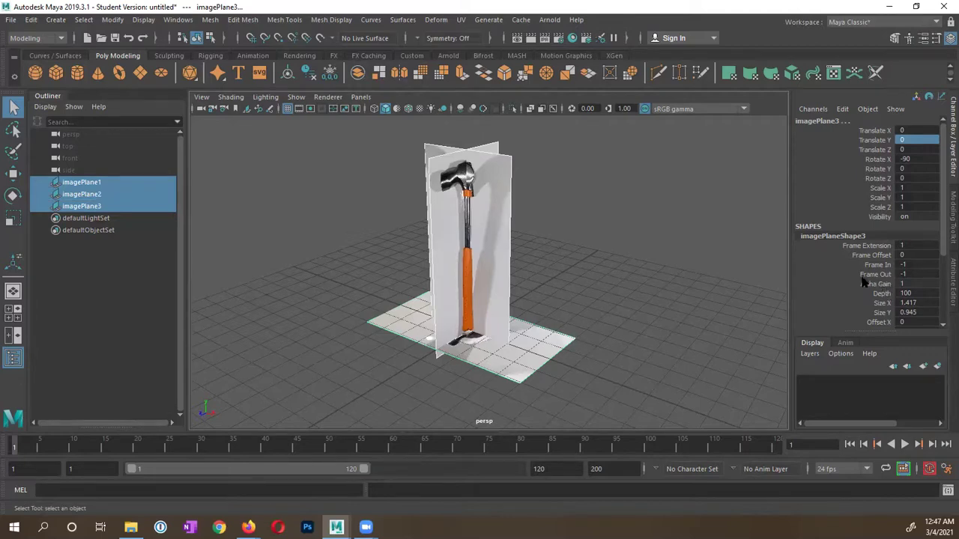
{"action": "left_click", "coordinate": [952, 283]}
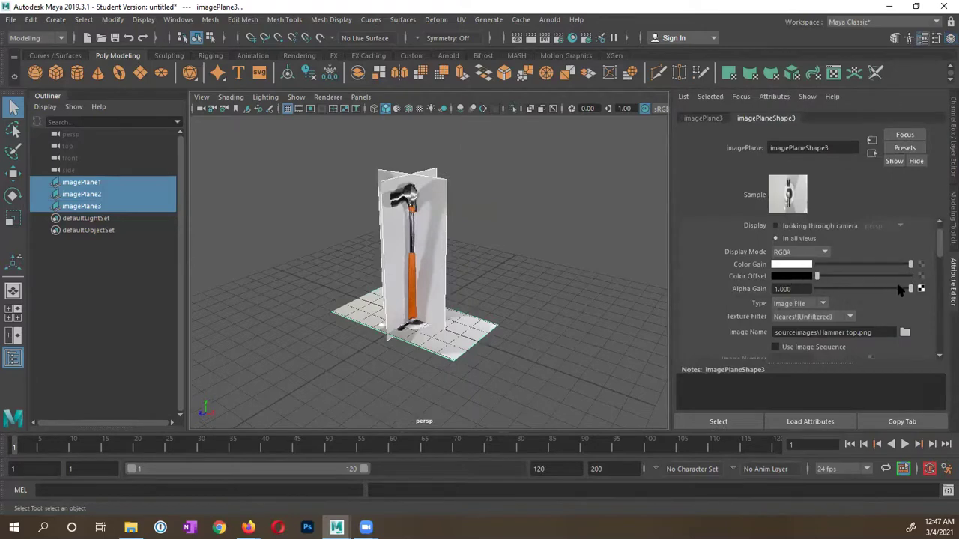
{"action": "mouse_move", "coordinate": [910, 290]}
{"action": "left_mouse_down"}
{"action": "mouse_move", "coordinate": [869, 296]}
{"action": "mouse_move", "coordinate": [920, 289]}
{"action": "left_mouse_up"}
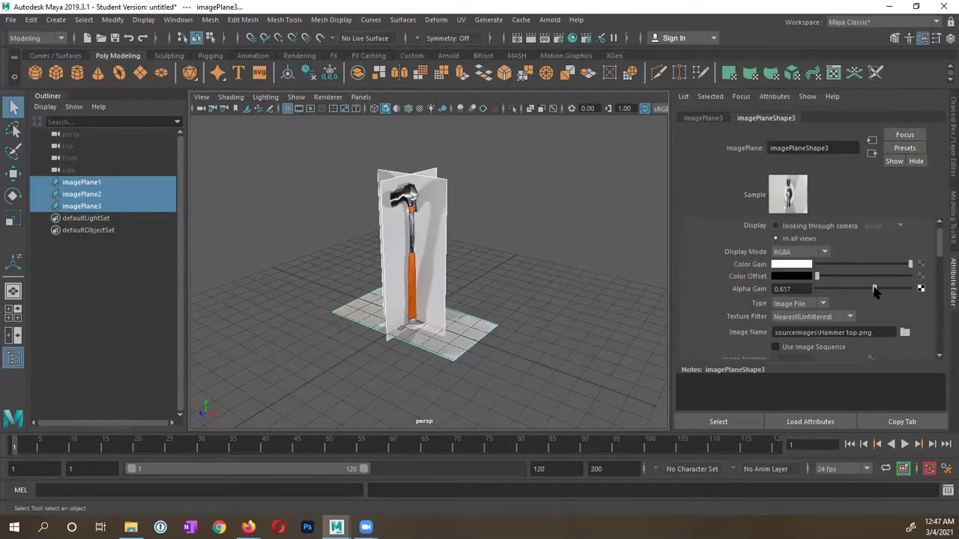
- Set the Alpha Gain of all three image planes together to 0.5 in the channel values, and clear the selection
{"action": "left_click", "coordinate": [951, 144]}
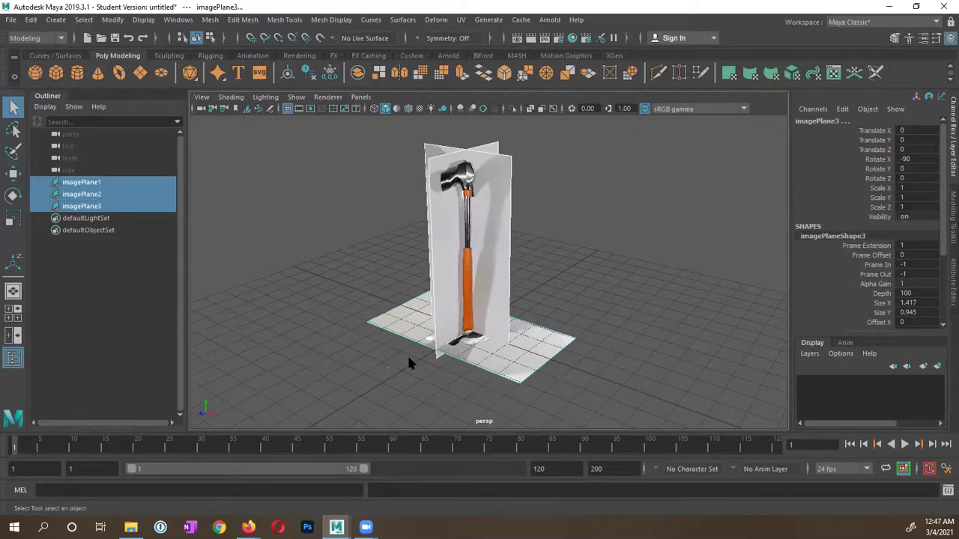
{"action": "left_click_drag", "start_coordinate": [385, 342], "coordinate": [552, 235]}
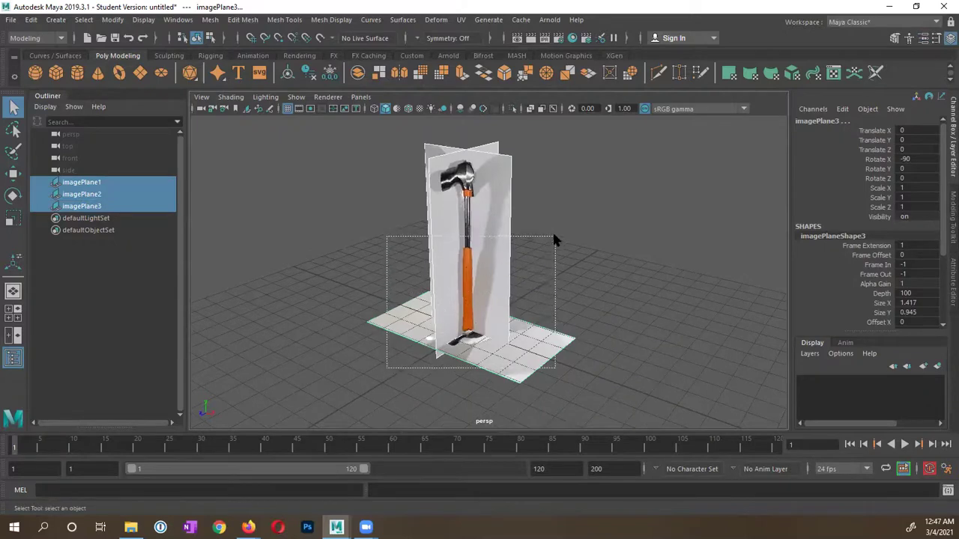
{"action": "left_click", "coordinate": [883, 285]}
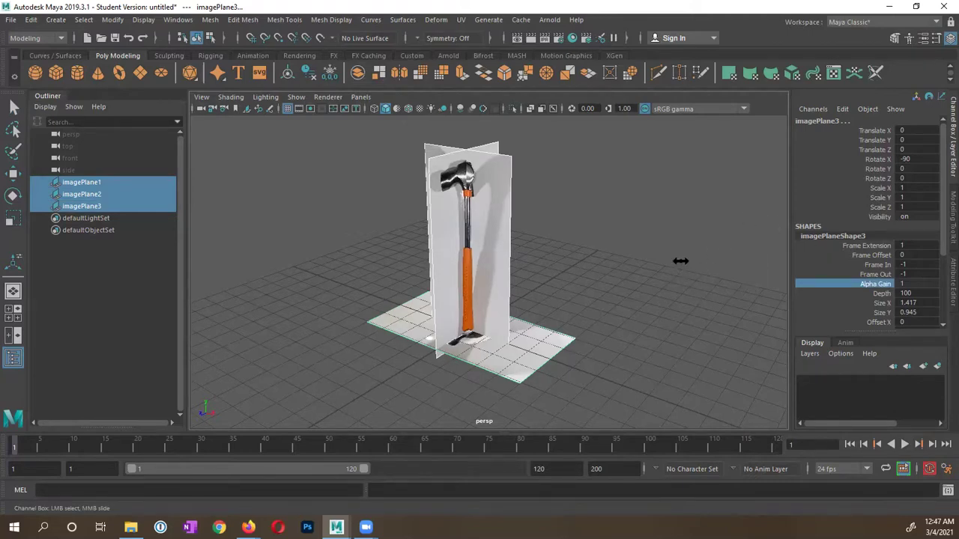
{"action": "middle_click_drag", "start_coordinate": [678, 261], "coordinate": [676, 263]}
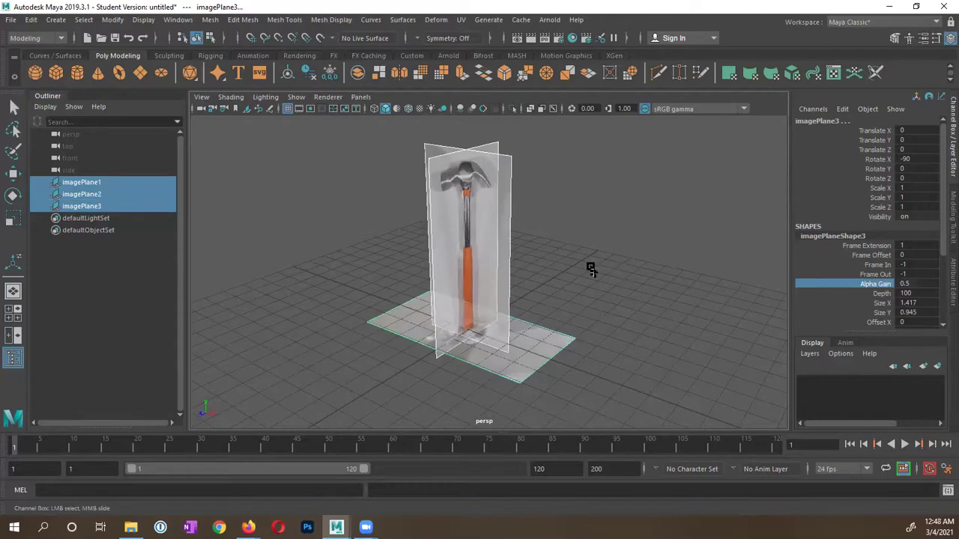
{"action": "left_click_drag", "start_coordinate": [568, 274], "coordinate": [559, 310], "text": "alt"}
{"action": "key", "text": "q"}
{"action": "left_click", "coordinate": [553, 313]}
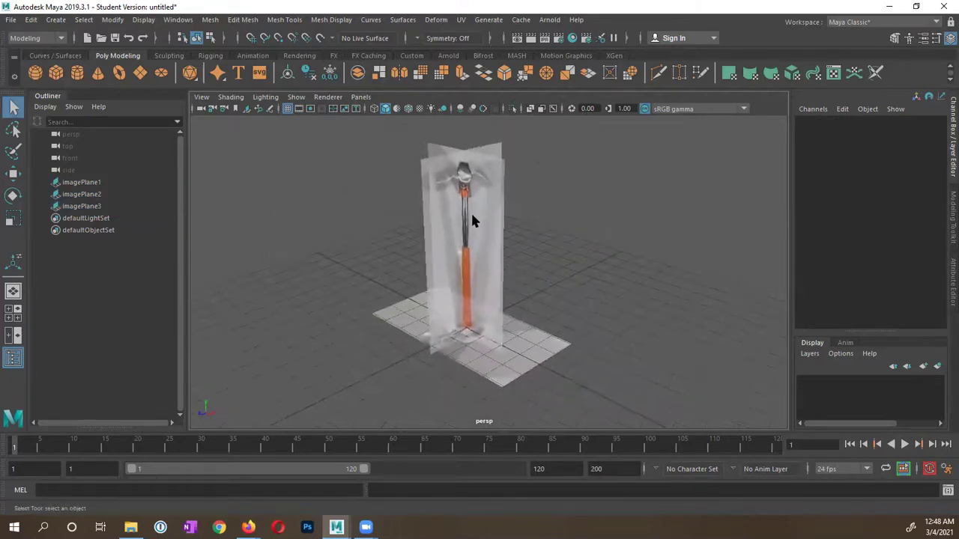
- Switch to the four-view layout and reframe the front, side and perspective views on the hammer references
{"action": "left_click_drag", "start_coordinate": [472, 218], "coordinate": [475, 255], "text": "alt"}
{"action": "key", "text": "space"}
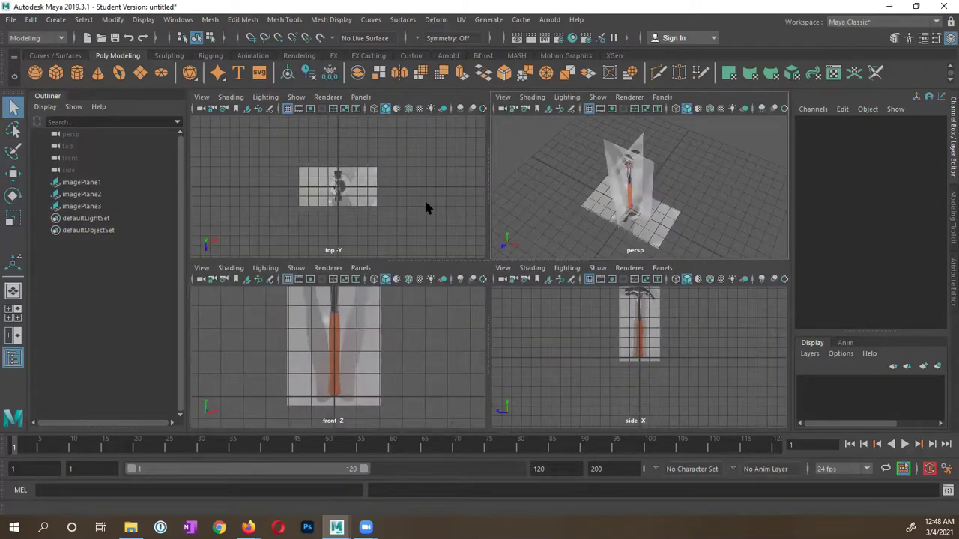
{"action": "mouse_move", "coordinate": [410, 365]}
{"action": "middle_mouse_down", "text": "alt"}
{"action": "mouse_move", "coordinate": [406, 406]}
{"action": "mouse_move", "coordinate": [397, 364]}
{"action": "middle_mouse_up", "text": "alt"}
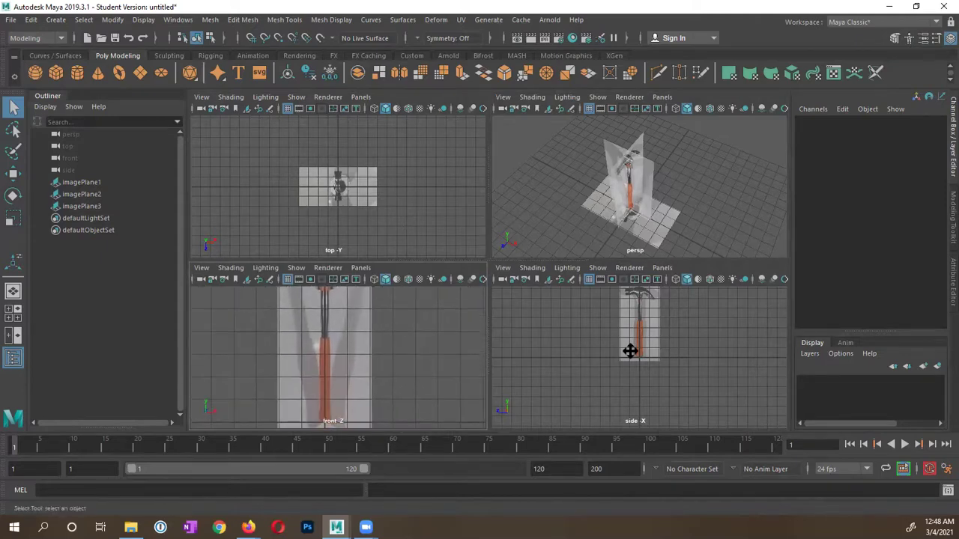
{"action": "middle_click_drag", "start_coordinate": [629, 349], "coordinate": [634, 387], "text": "alt"}
{"action": "left_click_drag", "start_coordinate": [589, 217], "coordinate": [526, 190], "text": "alt"}
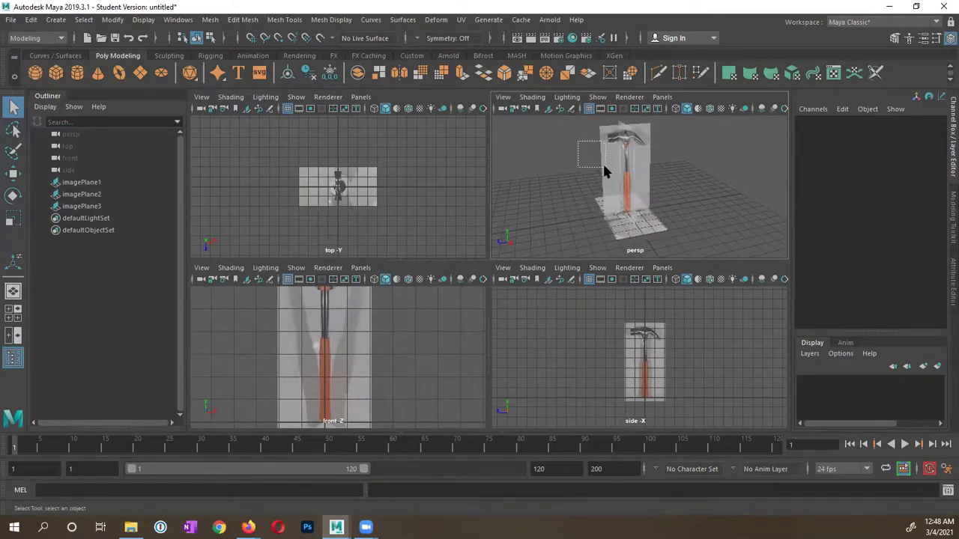
- Move the hammer side image plane (imagePlane1) away from the origin to about -13.5 in Translate X
{"action": "left_click_drag", "start_coordinate": [605, 172], "coordinate": [582, 173]}
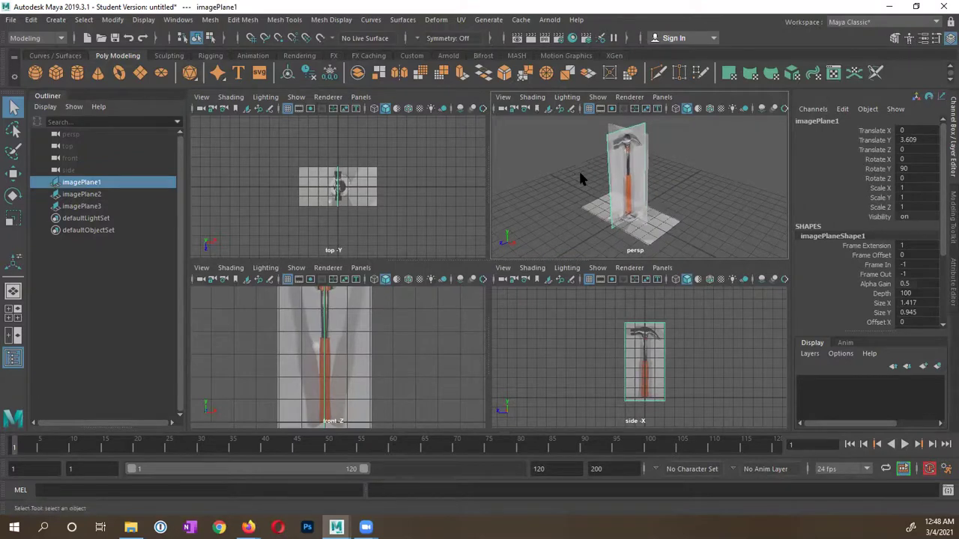
{"action": "key", "text": "w"}
{"action": "left_click_drag", "start_coordinate": [681, 196], "coordinate": [563, 147]}
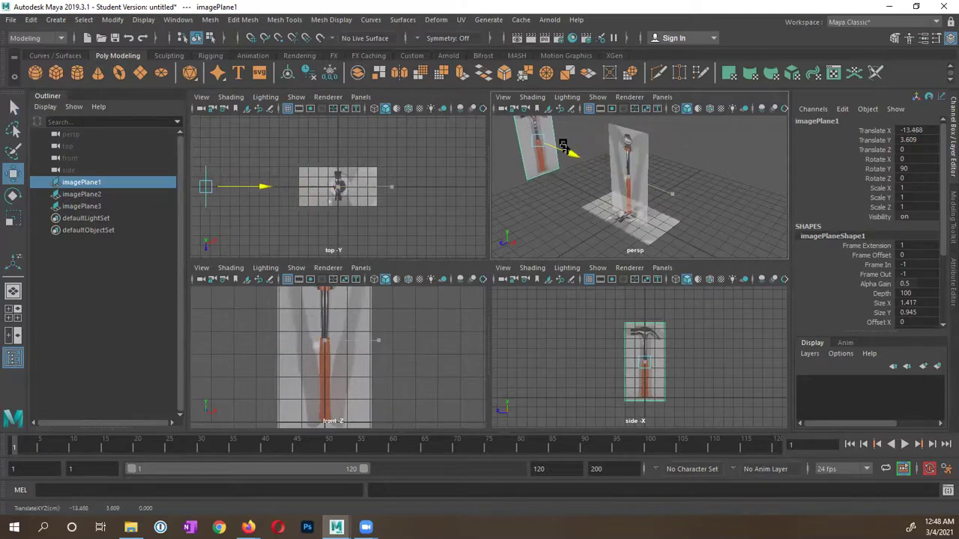
- Move the hammer front image plane (imagePlane2) straight back along Z, behind the grid centre
{"action": "left_click_drag", "start_coordinate": [534, 181], "coordinate": [638, 171], "text": "alt"}
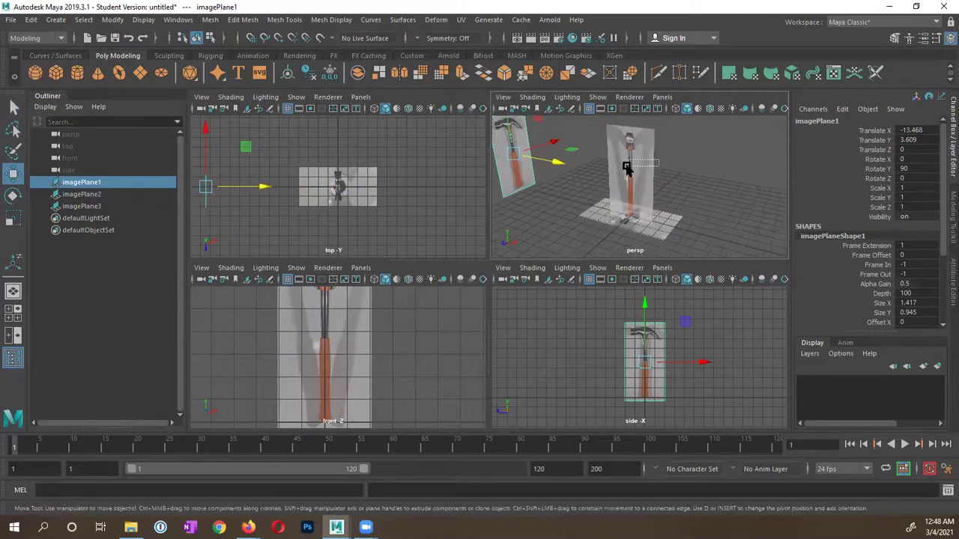
{"action": "left_click", "coordinate": [626, 168]}
{"action": "left_click_drag", "start_coordinate": [591, 202], "coordinate": [669, 156]}
- Move imagePlane3 below the grid to about -3.7 in Translate Y, and maximize the perspective view to show all three planes
{"action": "left_click", "coordinate": [632, 234]}
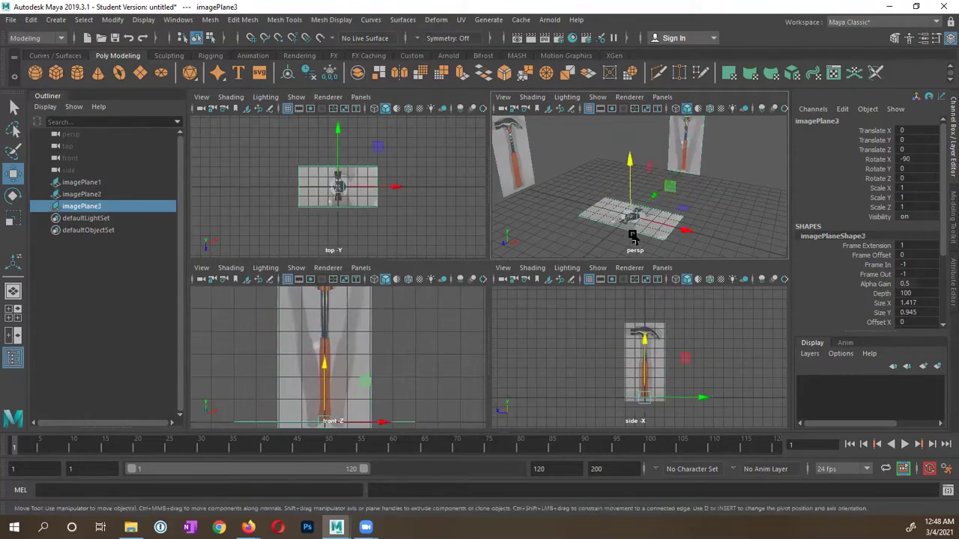
{"action": "left_click_drag", "start_coordinate": [629, 161], "coordinate": [629, 209]}
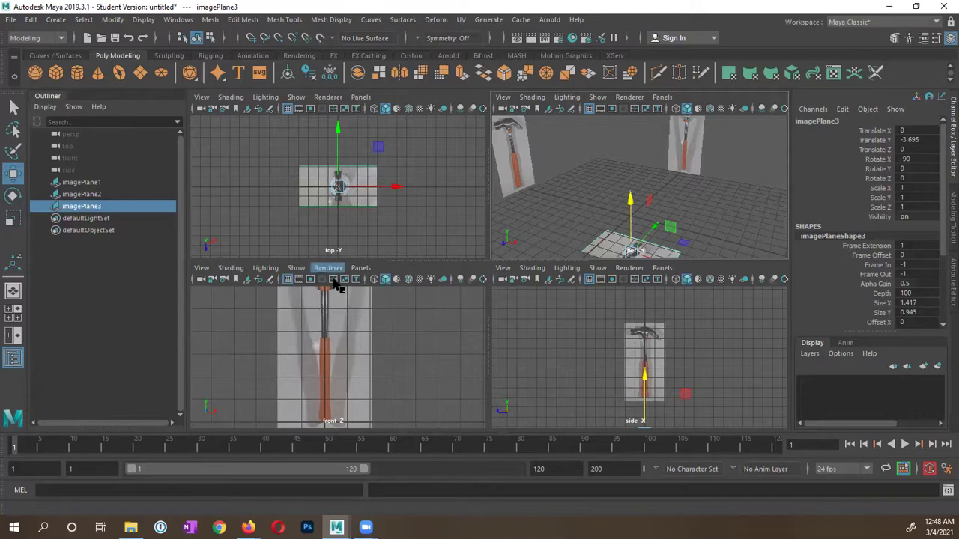
{"action": "mouse_move", "coordinate": [606, 201]}
{"action": "left_mouse_down", "text": "alt"}
{"action": "mouse_move", "coordinate": [567, 197]}
{"action": "mouse_move", "coordinate": [636, 197]}
{"action": "mouse_move", "coordinate": [542, 188]}
{"action": "mouse_move", "coordinate": [578, 199]}
{"action": "mouse_move", "coordinate": [656, 197]}
{"action": "mouse_move", "coordinate": [582, 201]}
{"action": "mouse_move", "coordinate": [549, 178]}
{"action": "mouse_move", "coordinate": [589, 195]}
{"action": "left_mouse_up", "text": "alt"}
{"action": "key", "text": "space"}
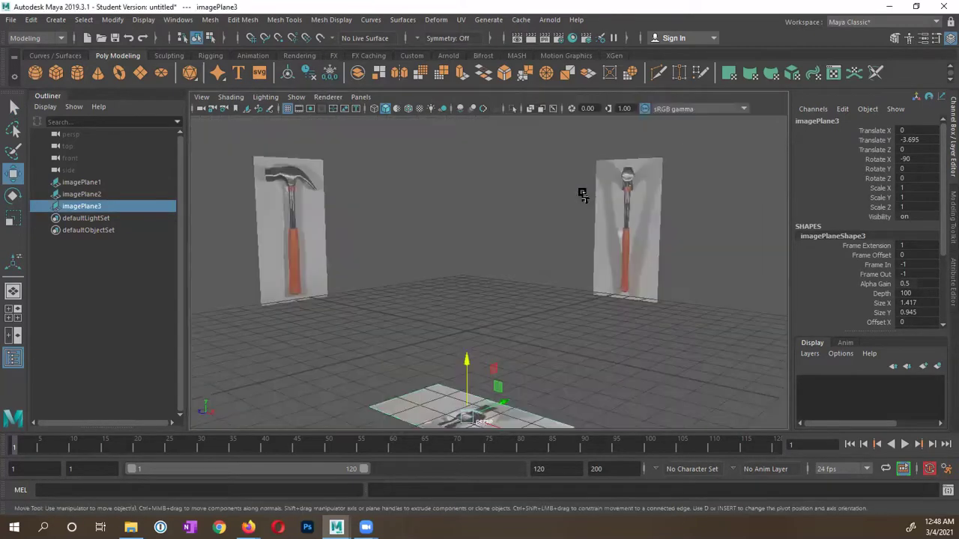
{"action": "right_click_drag", "start_coordinate": [666, 284], "coordinate": [567, 283], "text": "alt"}
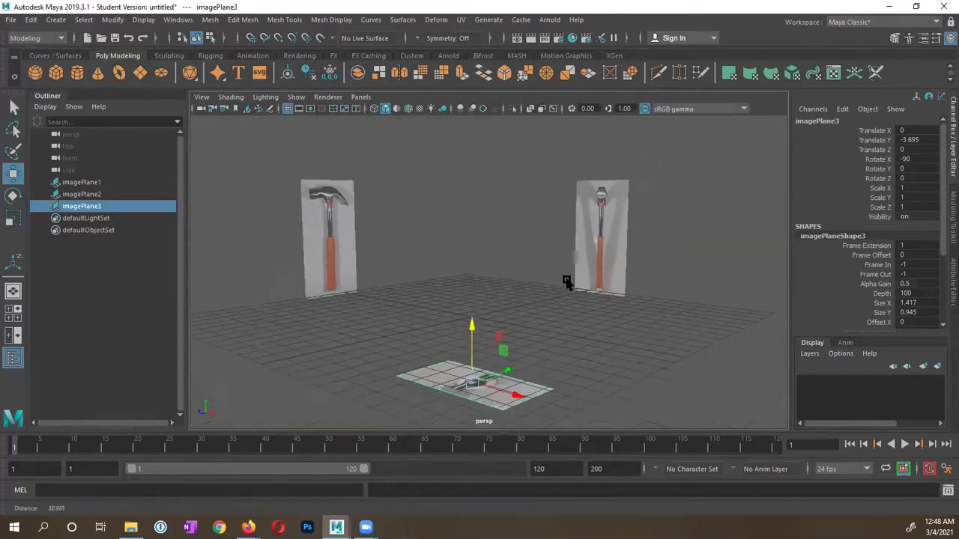
{"action": "left_click_drag", "start_coordinate": [567, 283], "coordinate": [516, 276], "text": "alt"}
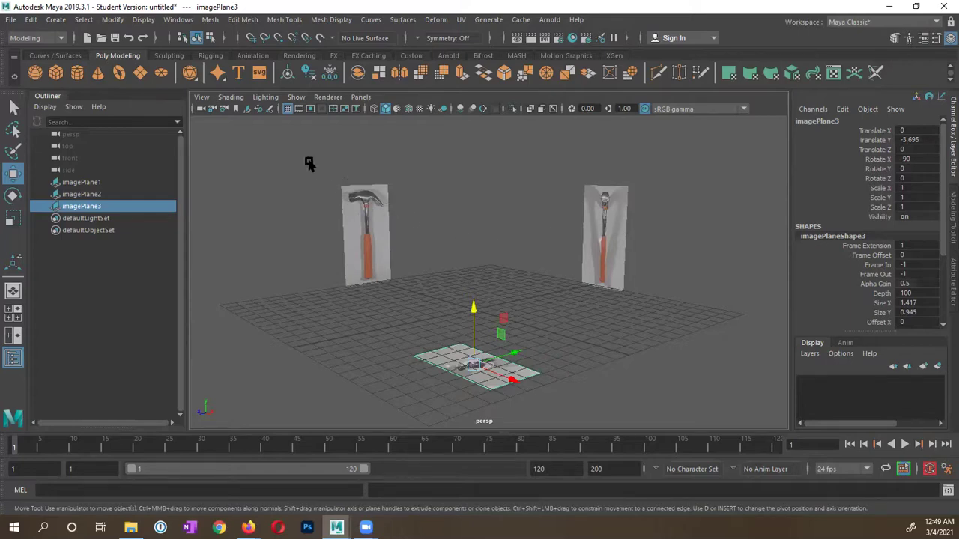
- Select all three hammer image planes and create a new display layer containing them
{"action": "left_click_drag", "start_coordinate": [310, 163], "coordinate": [676, 414]}
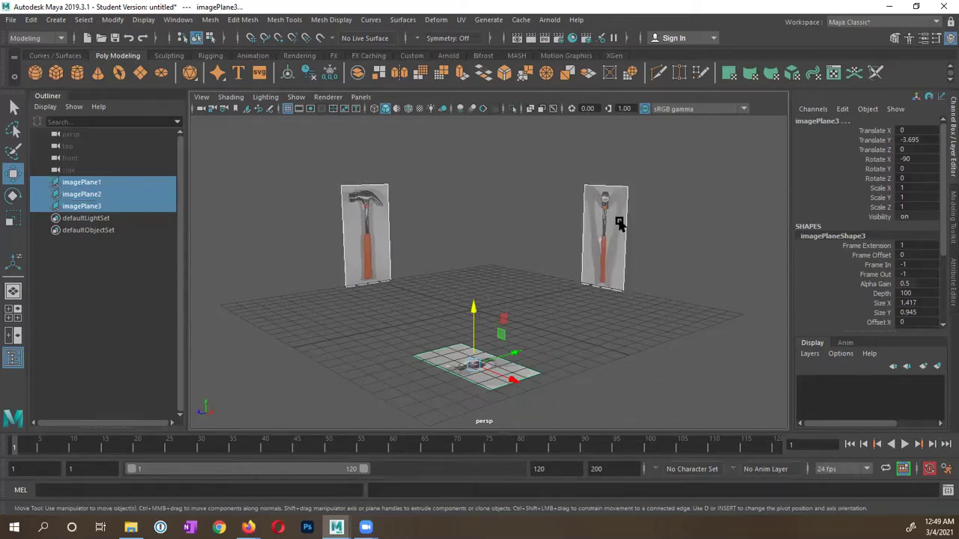
{"action": "key", "text": "q"}
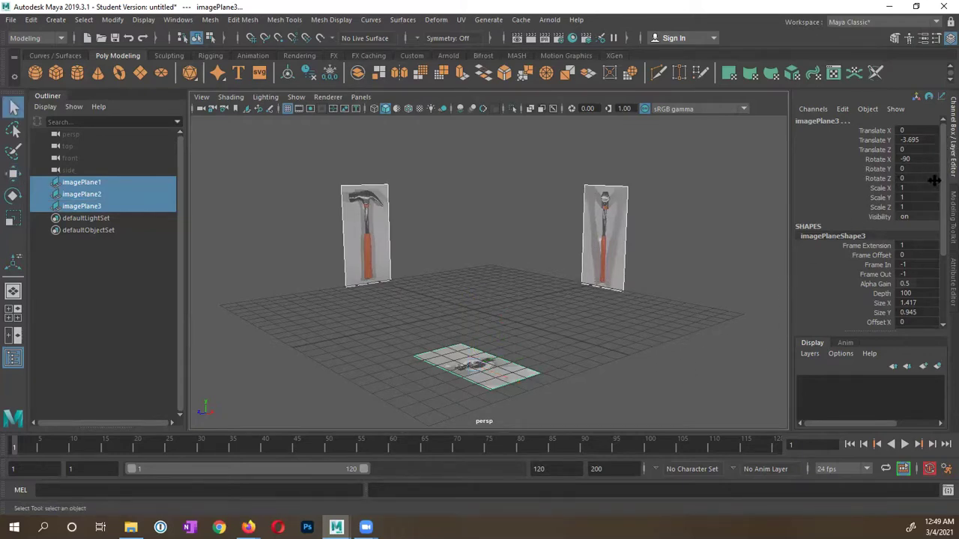
{"action": "left_click", "coordinate": [937, 366]}
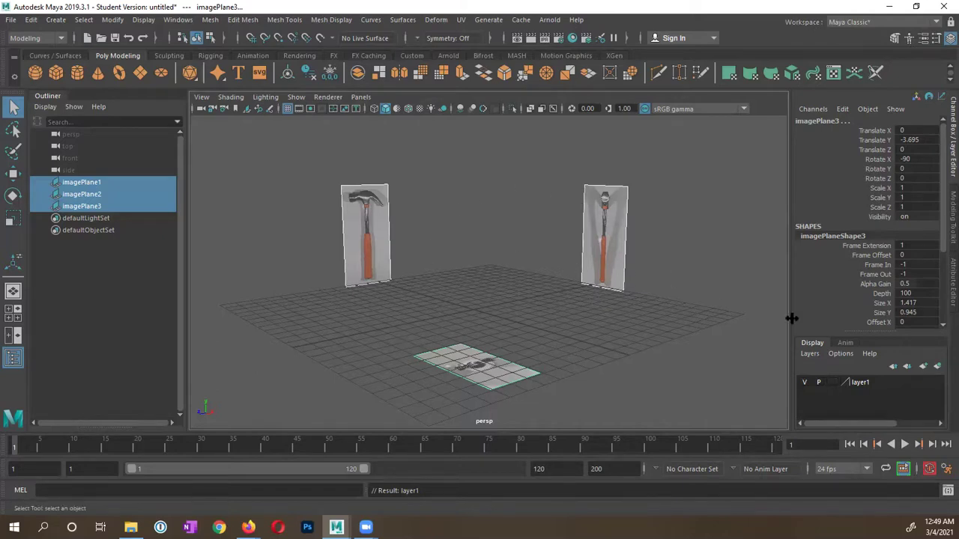
- Rename the new display layer to Image_planes, using an underscore rather than a space
{"action": "left_click", "coordinate": [861, 383]}
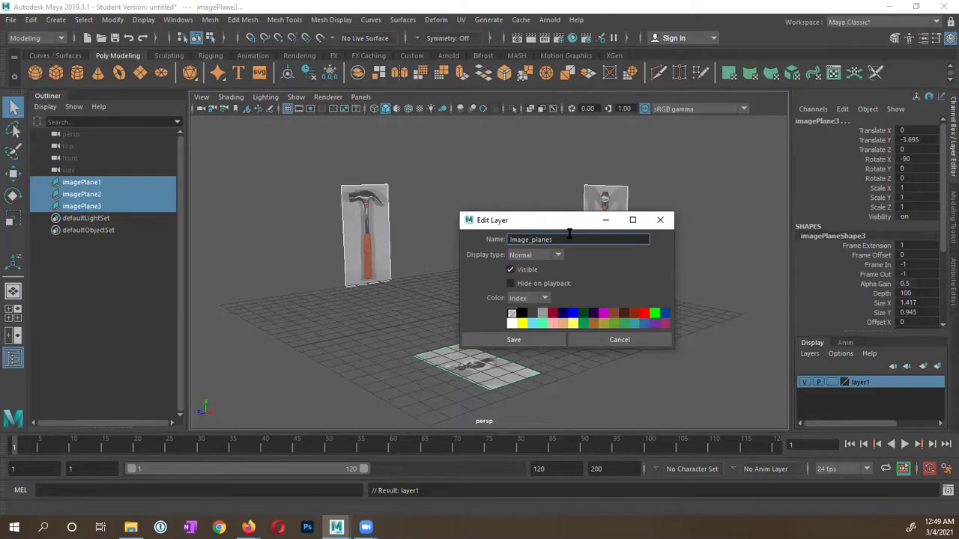
{"action": "left_click", "coordinate": [530, 336]}
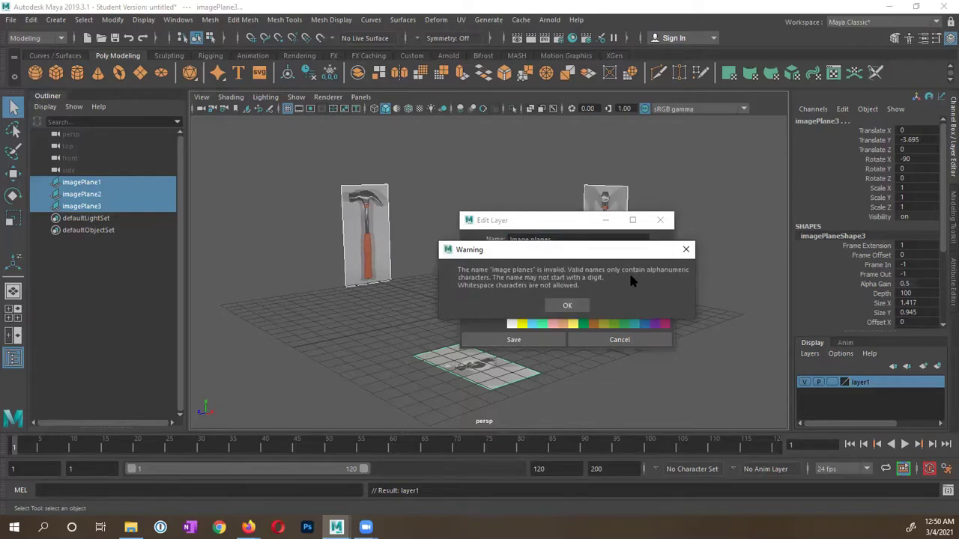
{"action": "left_click", "coordinate": [569, 304]}
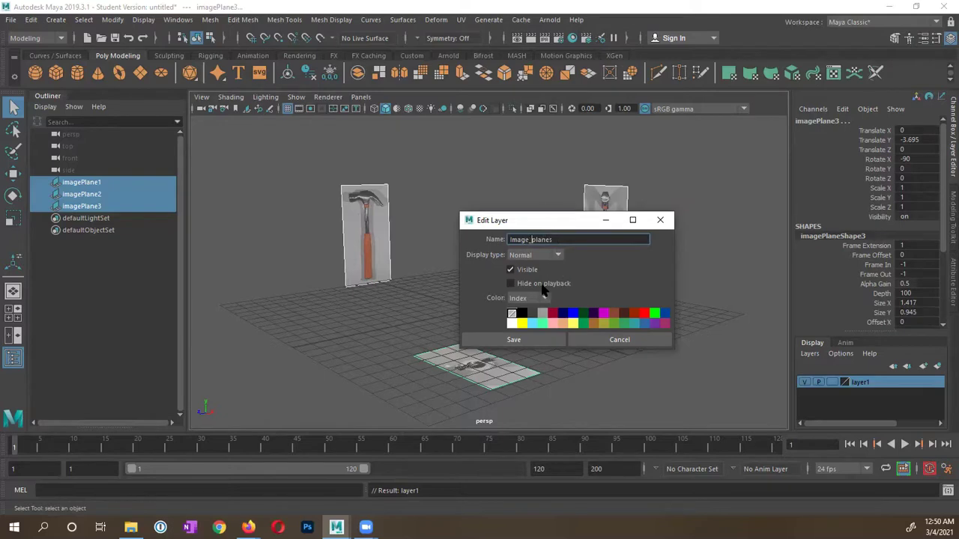
{"action": "left_click", "coordinate": [513, 339]}
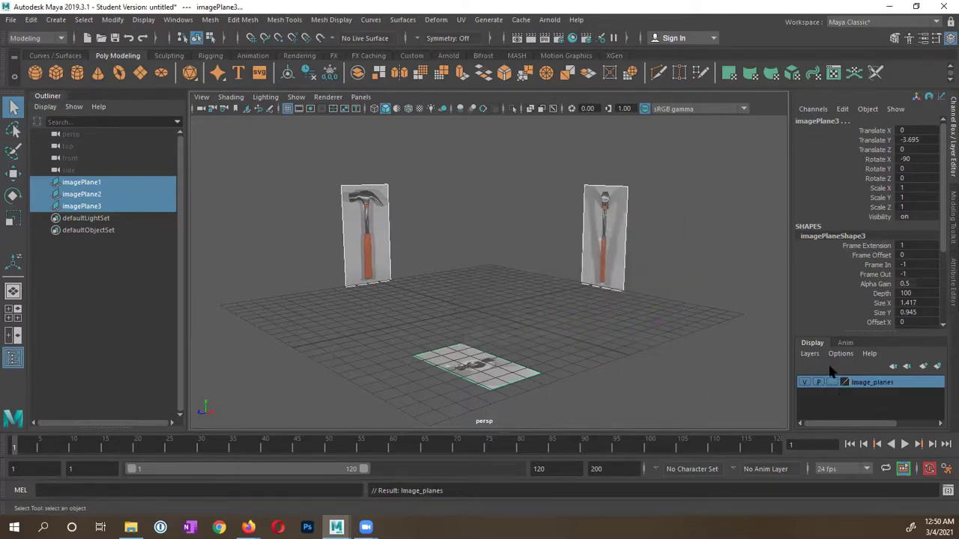
- Toggle the Image_planes layer's visibility off and back on, and set the layer's display type to Reference
{"action": "left_click", "coordinate": [805, 382]}
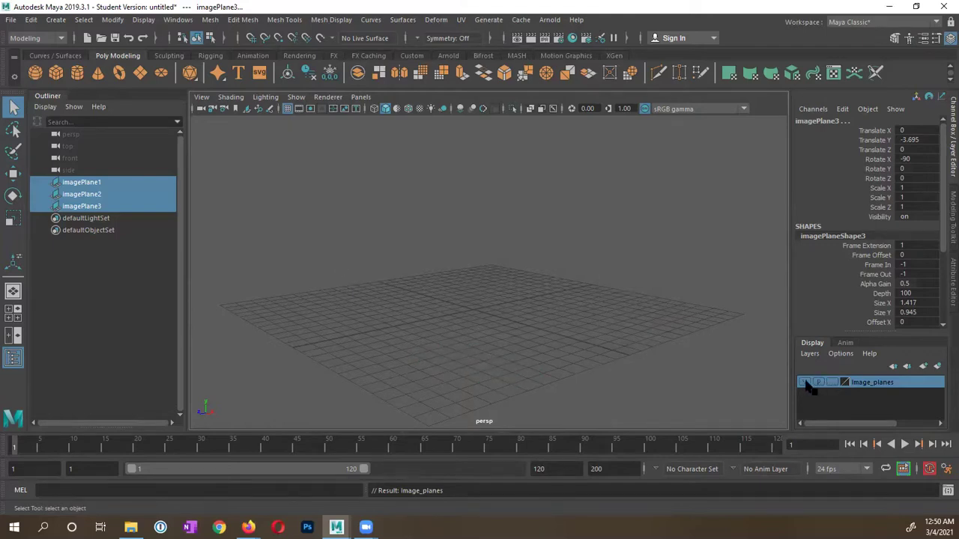
{"action": "left_click", "coordinate": [804, 382]}
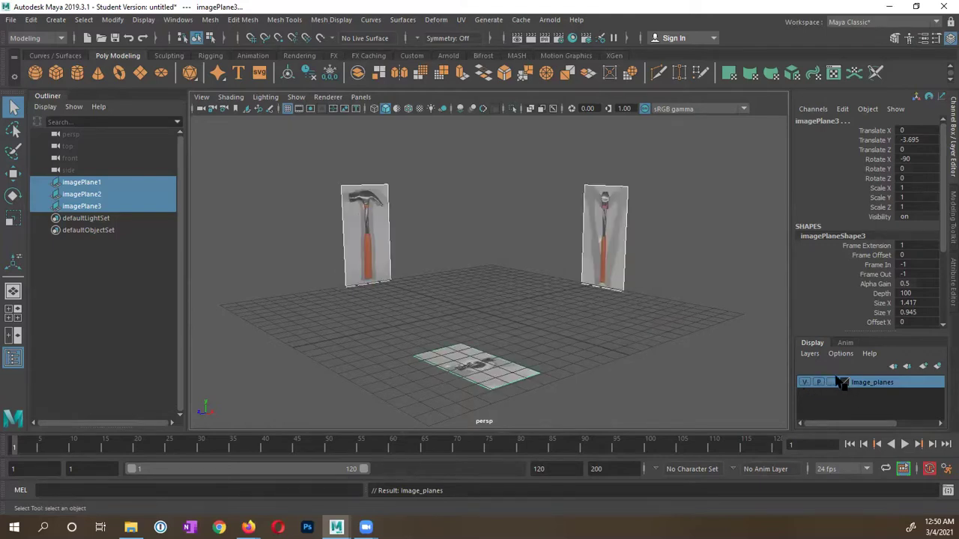
{"action": "left_click", "coordinate": [831, 382]}
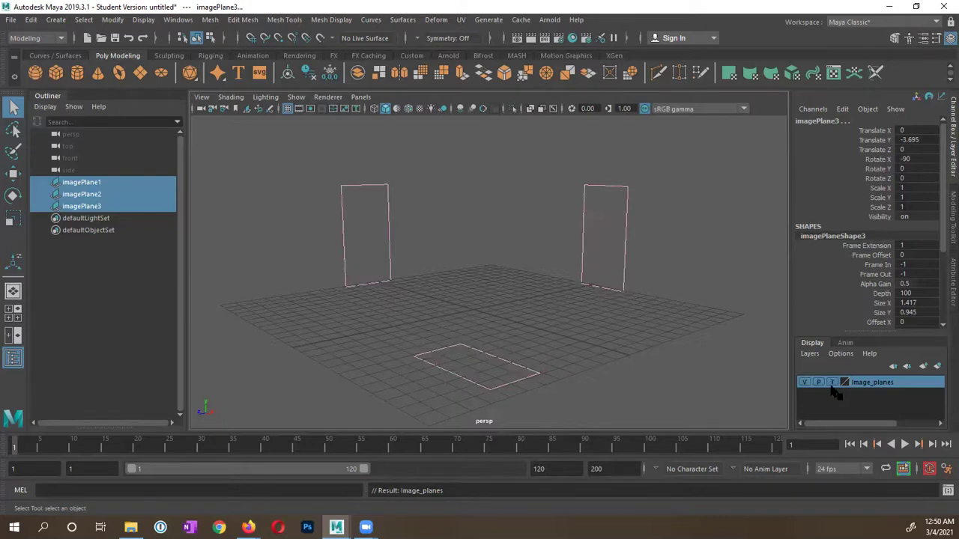
{"action": "left_click", "coordinate": [831, 382]}
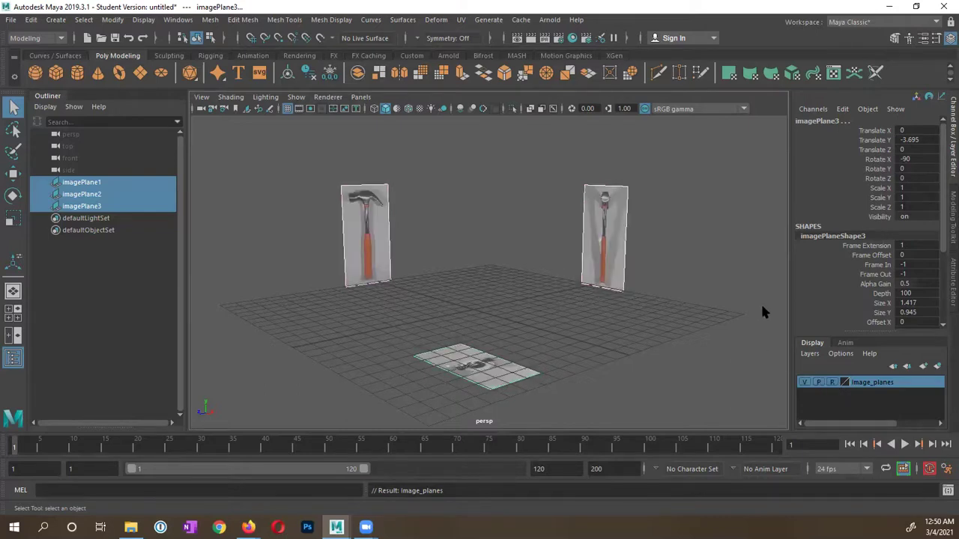
- Deselect everything and try to select the referenced image planes in the perspective view from different angles
{"action": "left_click", "coordinate": [673, 244]}
{"action": "left_click_drag", "start_coordinate": [377, 289], "coordinate": [374, 214]}
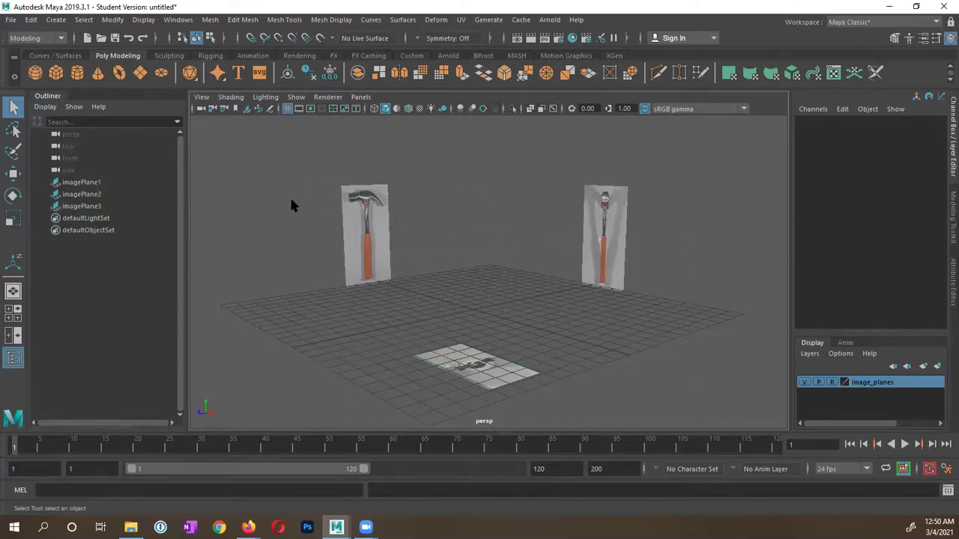
{"action": "left_click_drag", "start_coordinate": [250, 177], "coordinate": [686, 370]}
{"action": "left_click_drag", "start_coordinate": [569, 346], "coordinate": [450, 300], "text": "alt"}
{"action": "left_click_drag", "start_coordinate": [320, 190], "coordinate": [683, 386]}
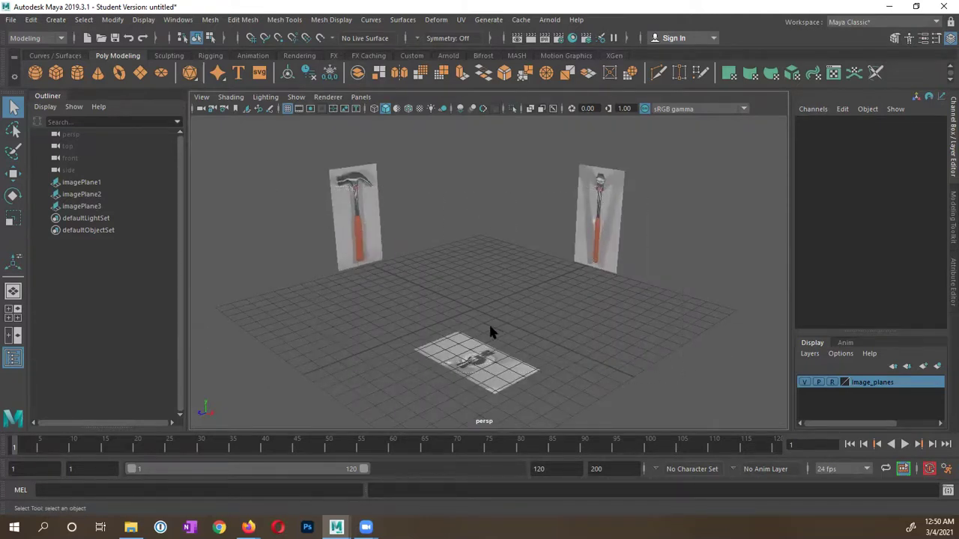
{"action": "mouse_move", "coordinate": [488, 331]}
{"action": "left_mouse_down", "text": "alt"}
{"action": "mouse_move", "coordinate": [537, 334]}
{"action": "mouse_move", "coordinate": [505, 314]}
{"action": "mouse_move", "coordinate": [476, 329]}
{"action": "left_mouse_up", "text": "alt"}
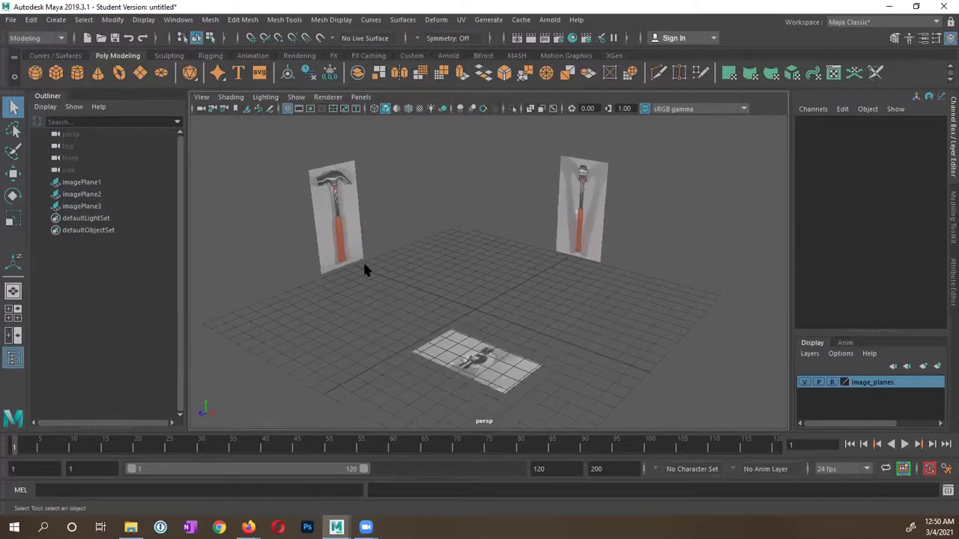
- Save the scene as a Maya ASCII file named Polygon Hammer in the project's scenes folder
{"action": "left_click", "coordinate": [11, 20]}
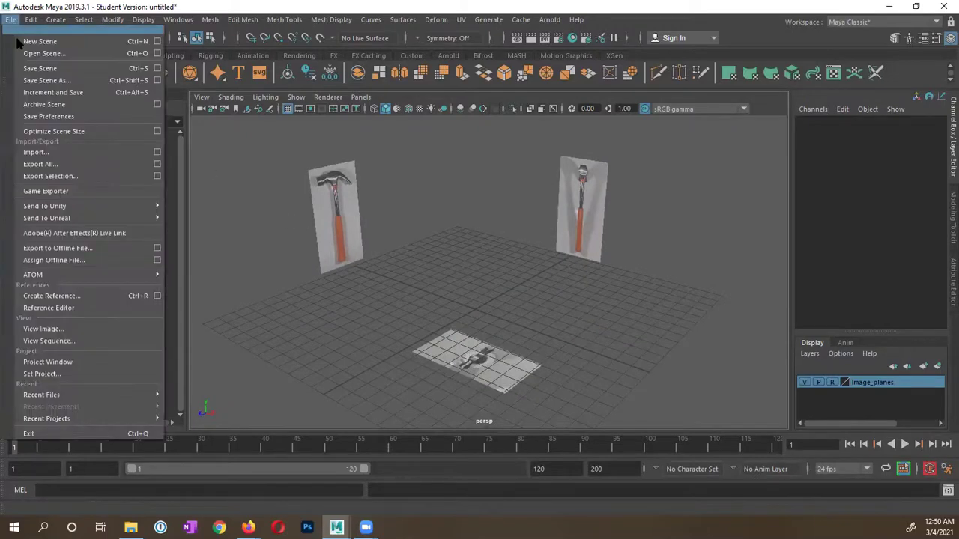
{"action": "left_click", "coordinate": [43, 80]}
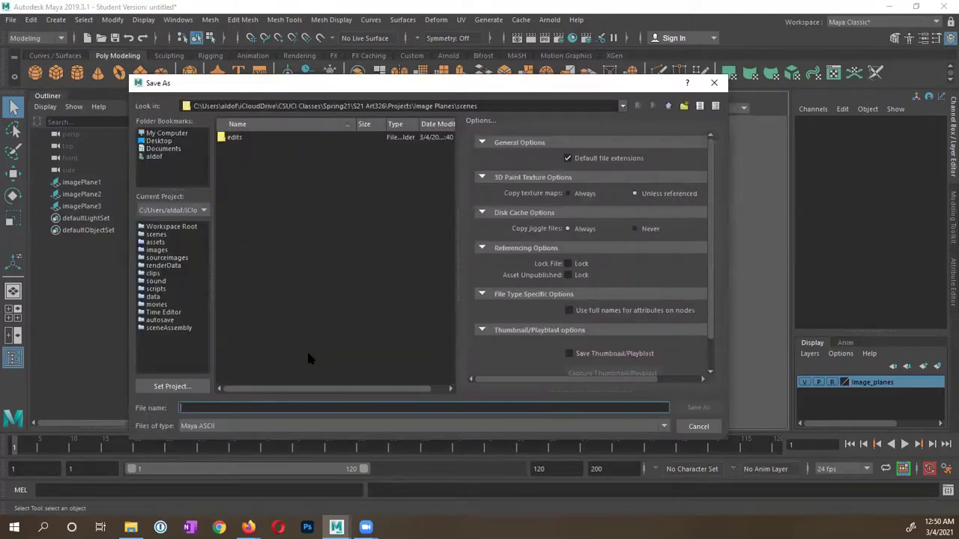
{"action": "type", "text": "image"}
{"action": "key", "text": "BackSpace"}
{"action": "key", "text": "BackSpace"}
{"action": "key", "text": "BackSpace"}
{"action": "key", "text": "BackSpace"}
{"action": "key", "text": "BackSpace"}
{"action": "type", "text": "Pol"}
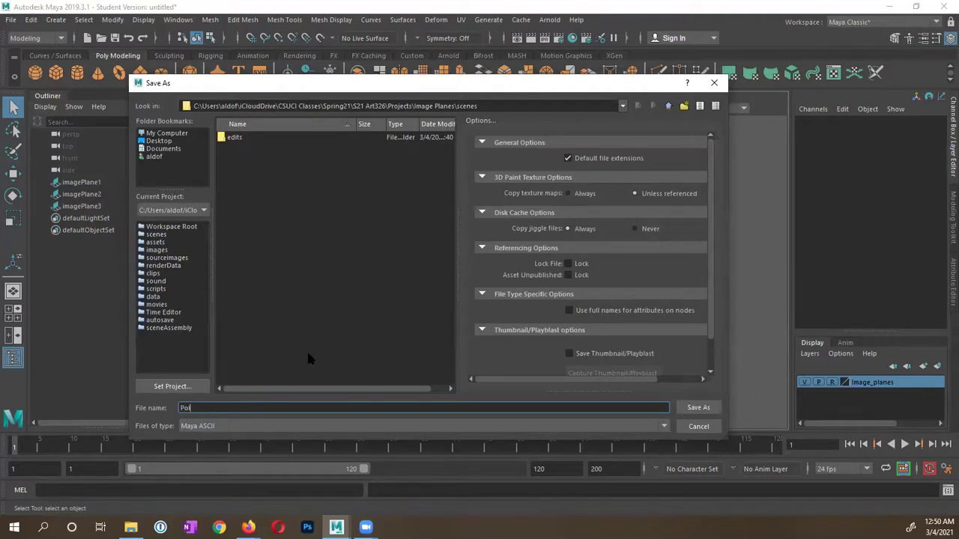
{"action": "type", "text": "ygon Hammer"}
{"action": "left_click", "coordinate": [708, 410]}
{"action": "left_click", "coordinate": [455, 274]}
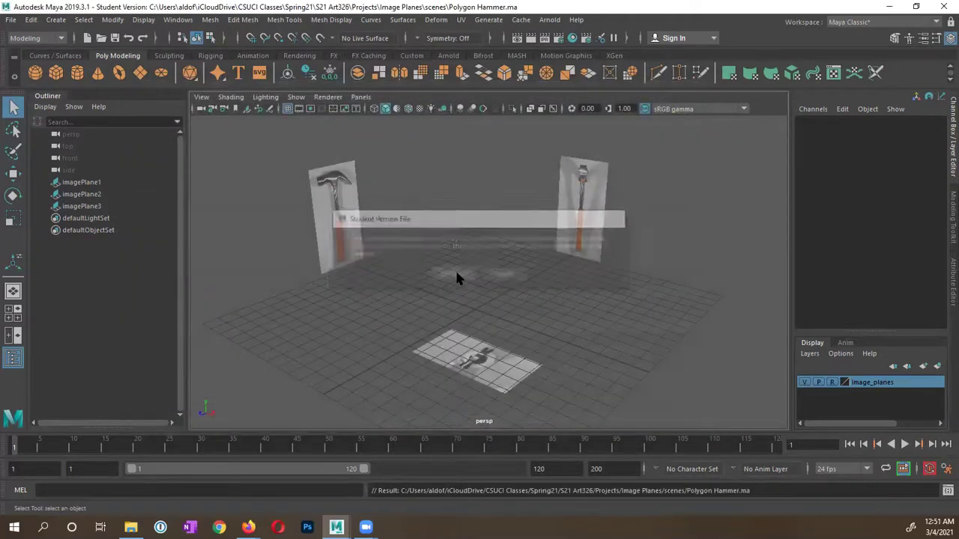
{"action": "left_click_drag", "start_coordinate": [456, 275], "coordinate": [483, 295], "text": "alt"}
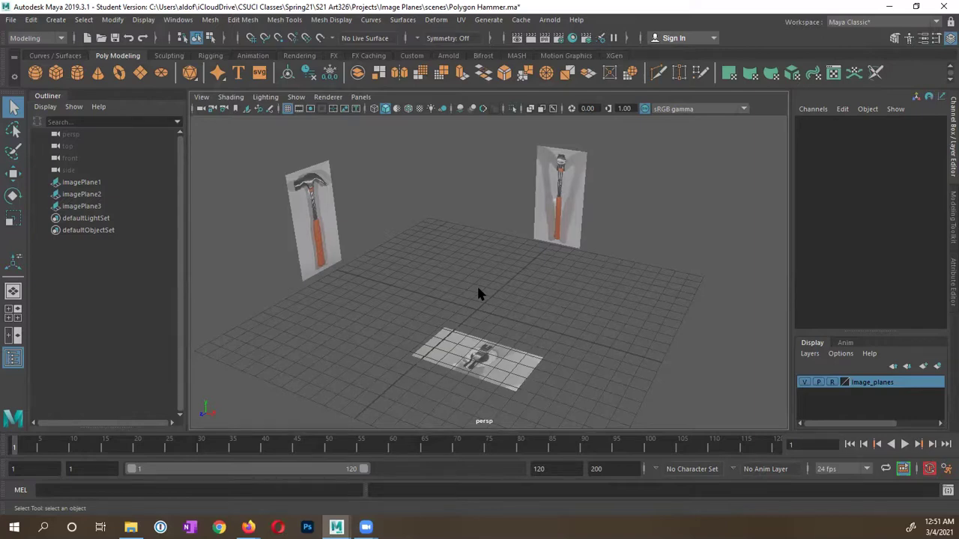
{"action": "mouse_move", "coordinate": [478, 292]}
{"action": "left_mouse_down", "text": "alt"}
{"action": "mouse_move", "coordinate": [499, 301]}
{"action": "mouse_move", "coordinate": [469, 284]}
{"action": "mouse_move", "coordinate": [465, 299]}
{"action": "mouse_move", "coordinate": [480, 302]}
{"action": "left_mouse_up", "text": "alt"}
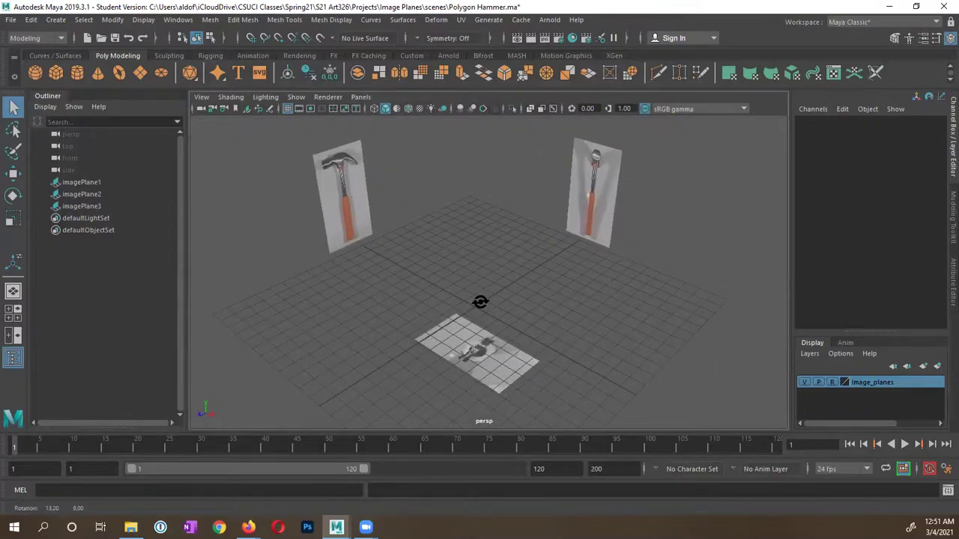